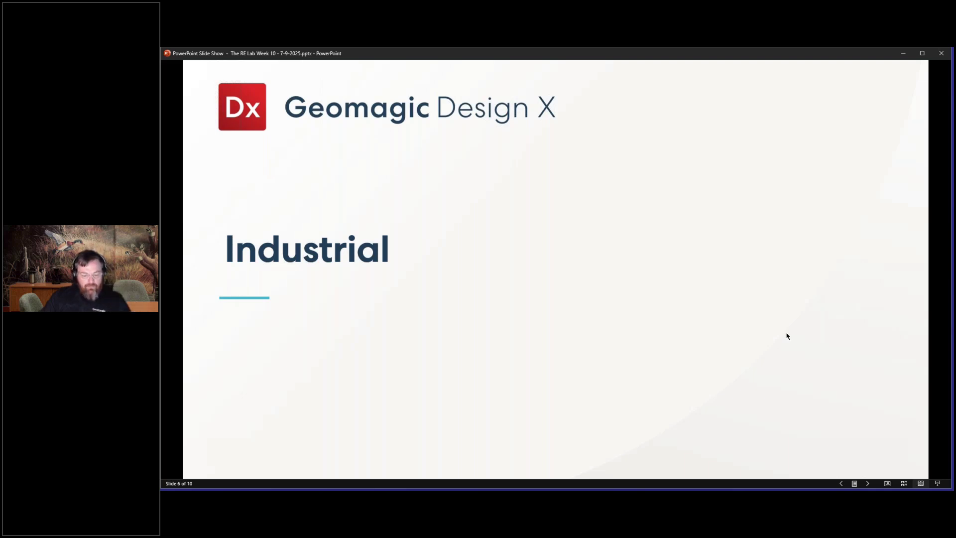
{"action": "left_click", "coordinate": [707, 292]}
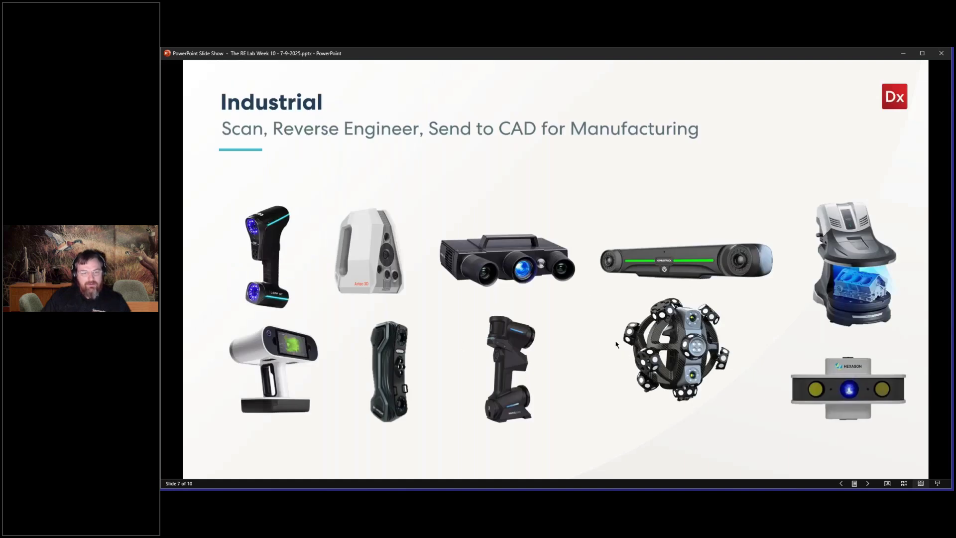
{"action": "left_click", "coordinate": [626, 317]}
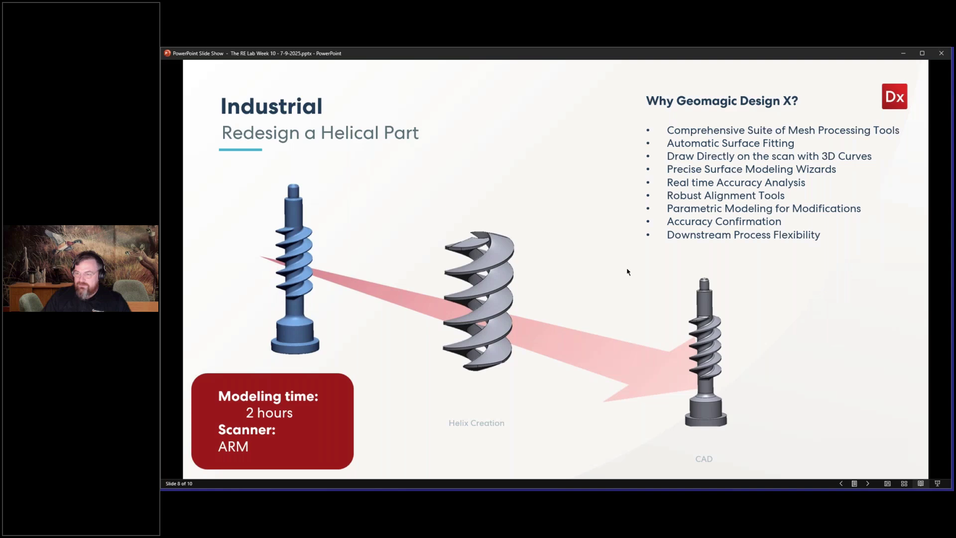
Switch to Geomagic Design X and examine the completed helical part model from several angles
{"action": "key", "text": "alt+Tab"}
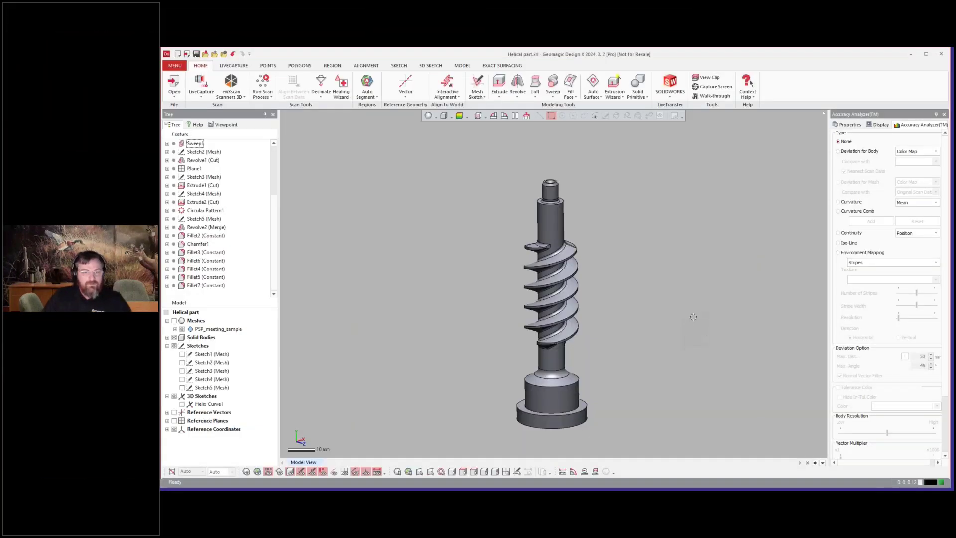
{"action": "right_click_drag", "start_coordinate": [693, 317], "coordinate": [665, 373]}
{"action": "scroll", "coordinate": [665, 373], "scroll_direction": "up", "scroll_amount": 3}
{"action": "scroll", "coordinate": [657, 348], "scroll_direction": "up", "scroll_amount": 3}
{"action": "scroll", "coordinate": [657, 348], "scroll_direction": "down", "scroll_amount": 5}
{"action": "right_click_drag", "start_coordinate": [657, 339], "coordinate": [596, 269]}
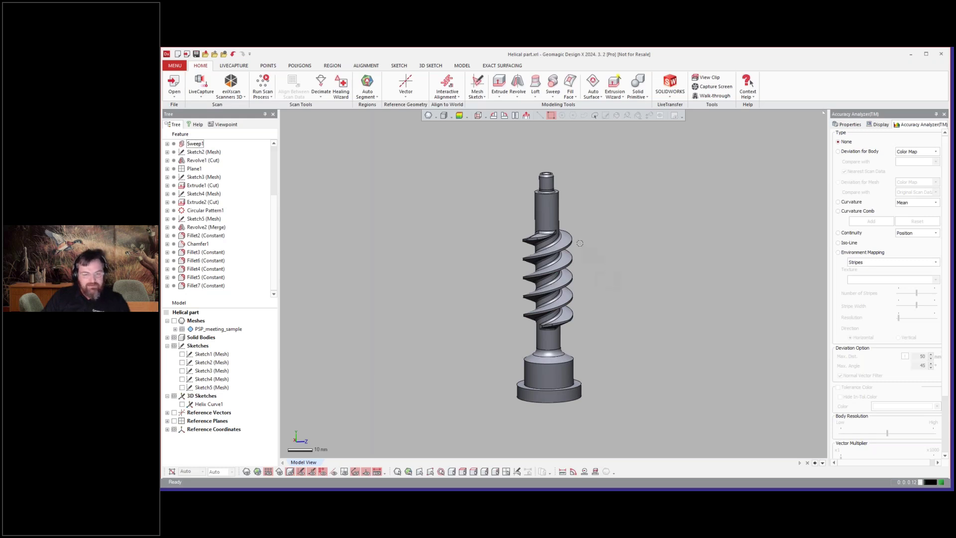
Roll the feature history back so that Vector1 is the last active feature
{"action": "scroll", "coordinate": [222, 209], "scroll_direction": "up", "scroll_amount": 3}
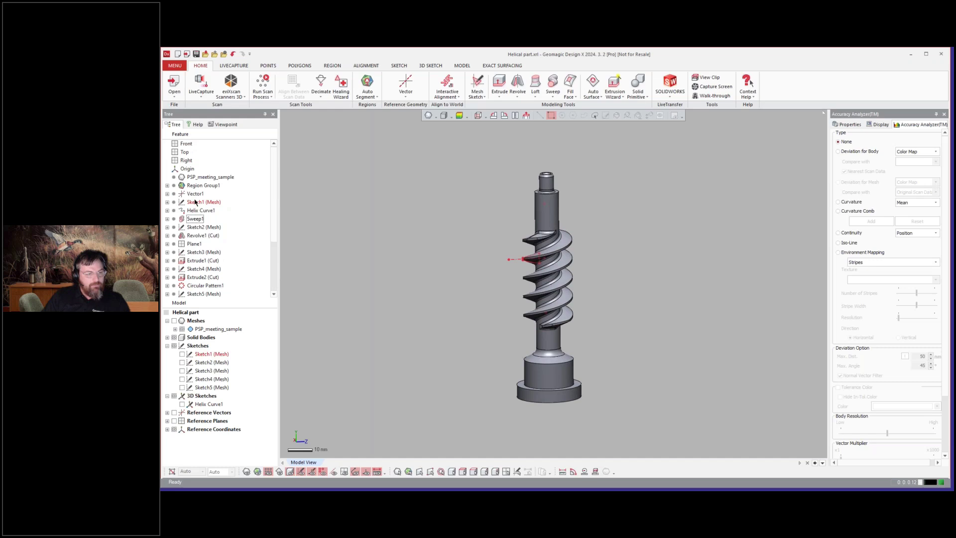
{"action": "right_click", "coordinate": [195, 194]}
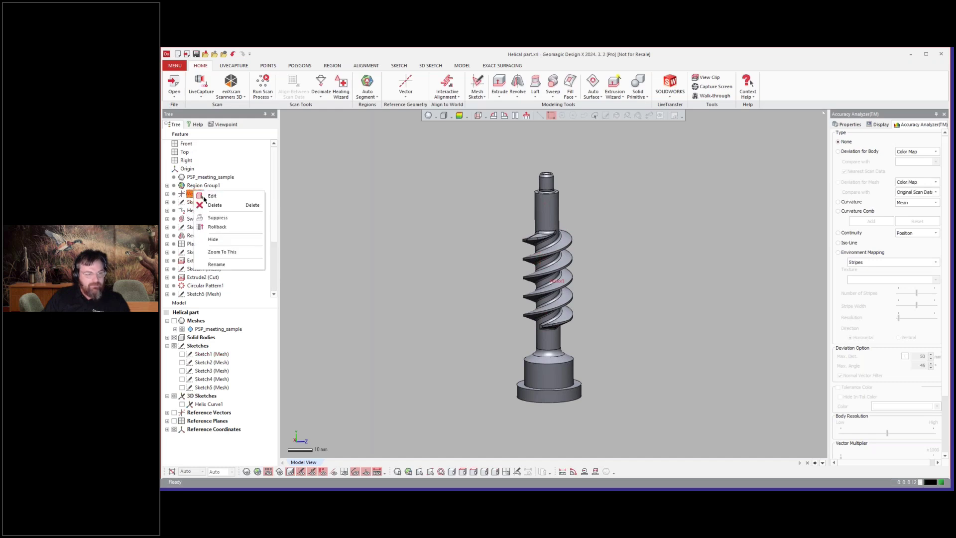
{"action": "left_click", "coordinate": [222, 232]}
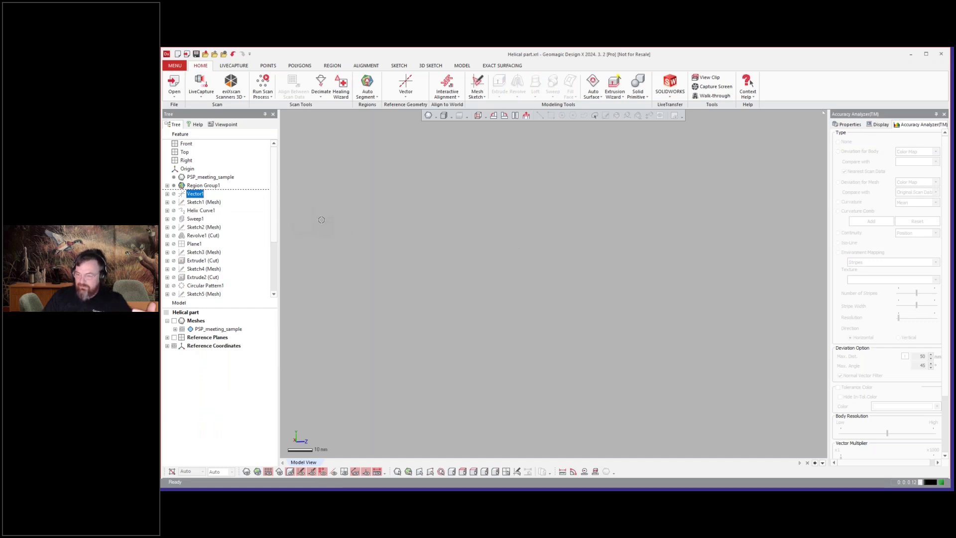
{"action": "right_click", "coordinate": [198, 196]}
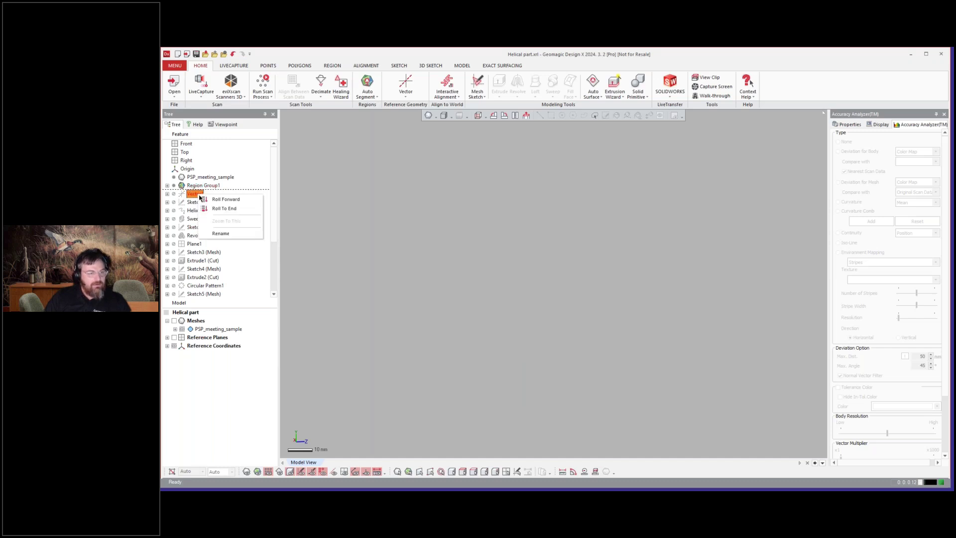
{"action": "left_click", "coordinate": [222, 199]}
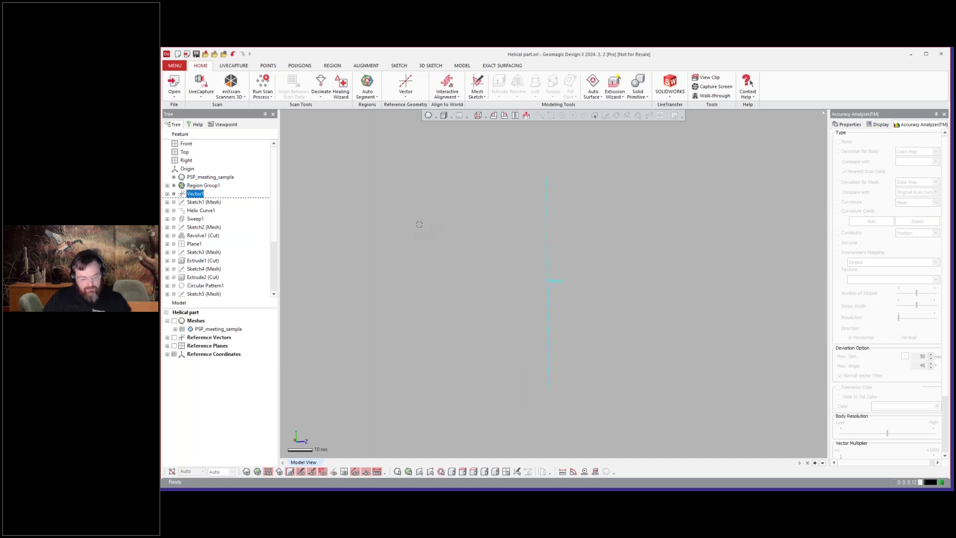
Show the scan mesh of the helical part together with the reference vectors
{"action": "left_click", "coordinate": [705, 242]}
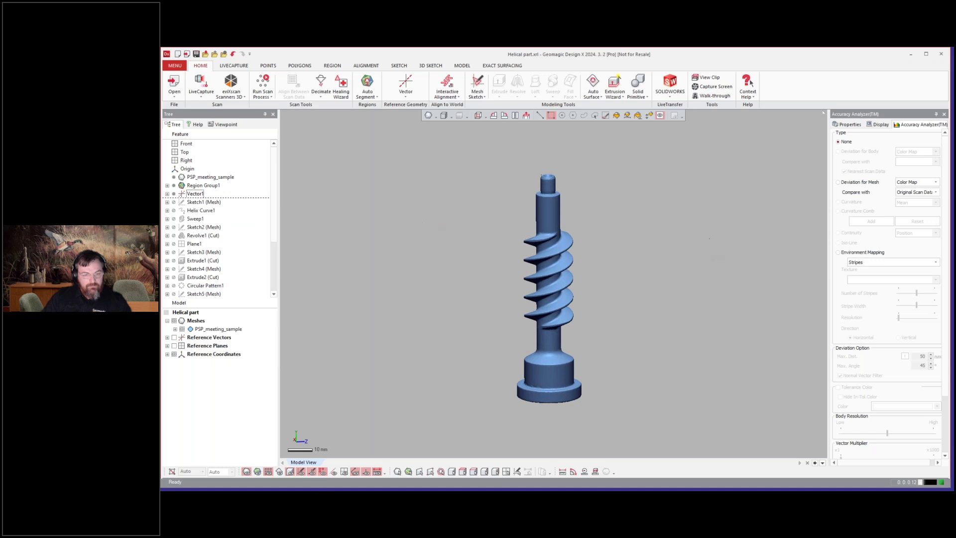
{"action": "middle_click_drag", "start_coordinate": [644, 231], "coordinate": [647, 233]}
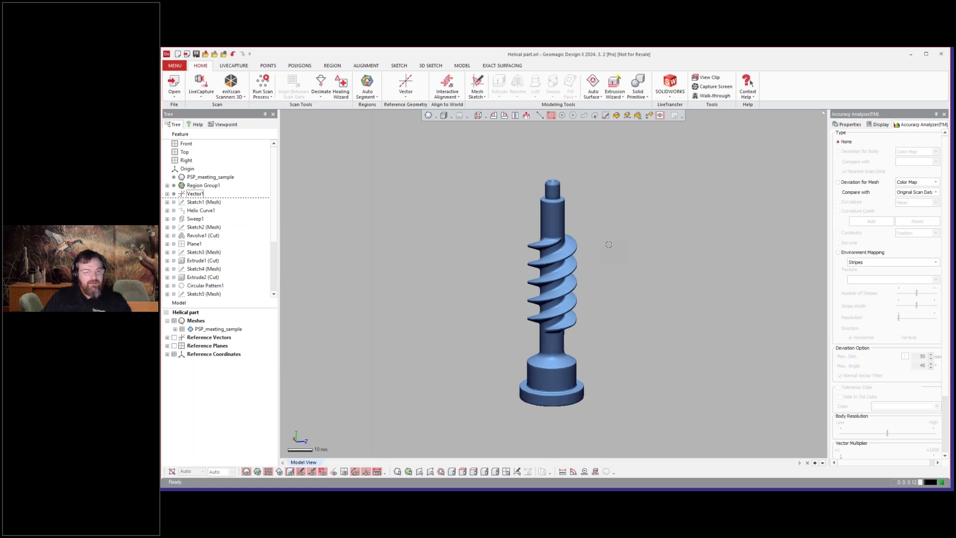
{"action": "right_click_drag", "start_coordinate": [631, 241], "coordinate": [636, 244]}
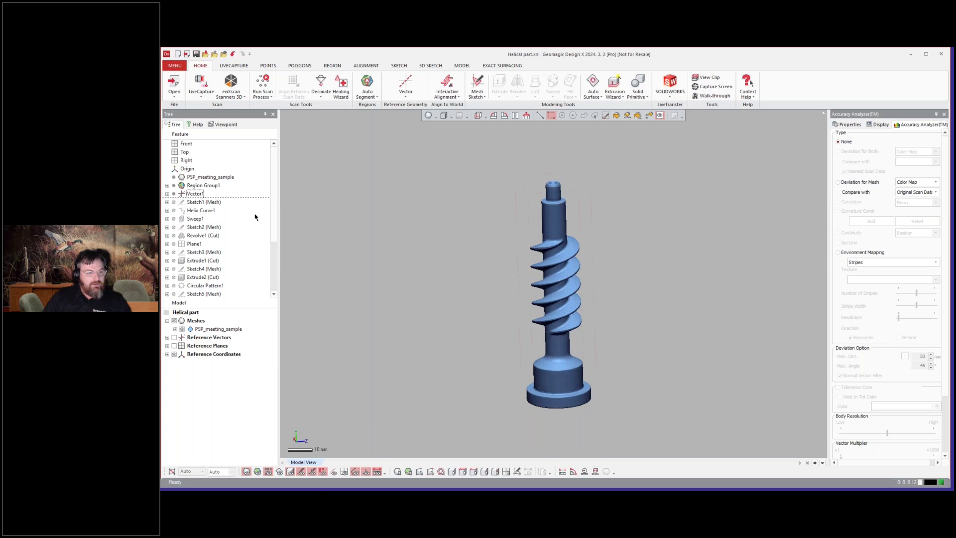
{"action": "left_click", "coordinate": [174, 337]}
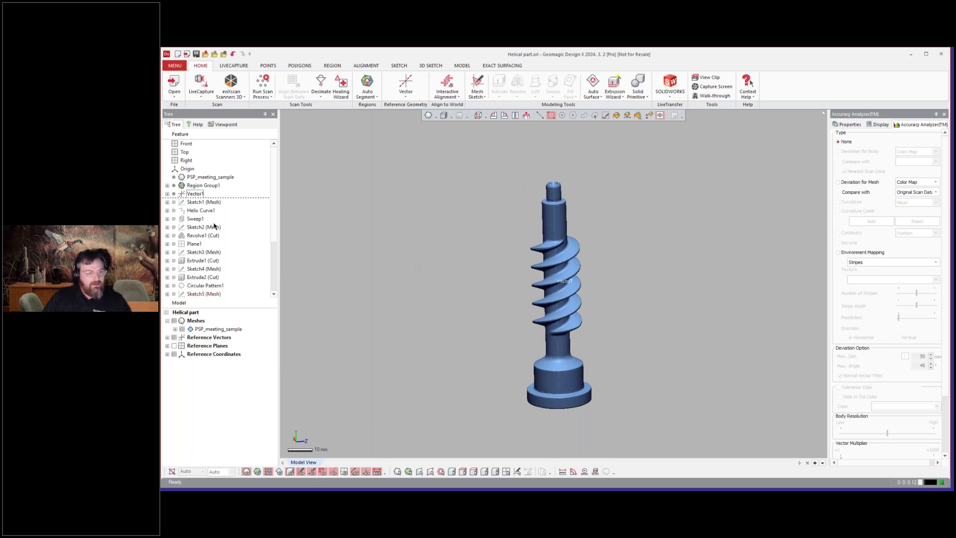
Roll the feature history forward to include Sketch1 (Mesh)
{"action": "left_click", "coordinate": [212, 202]}
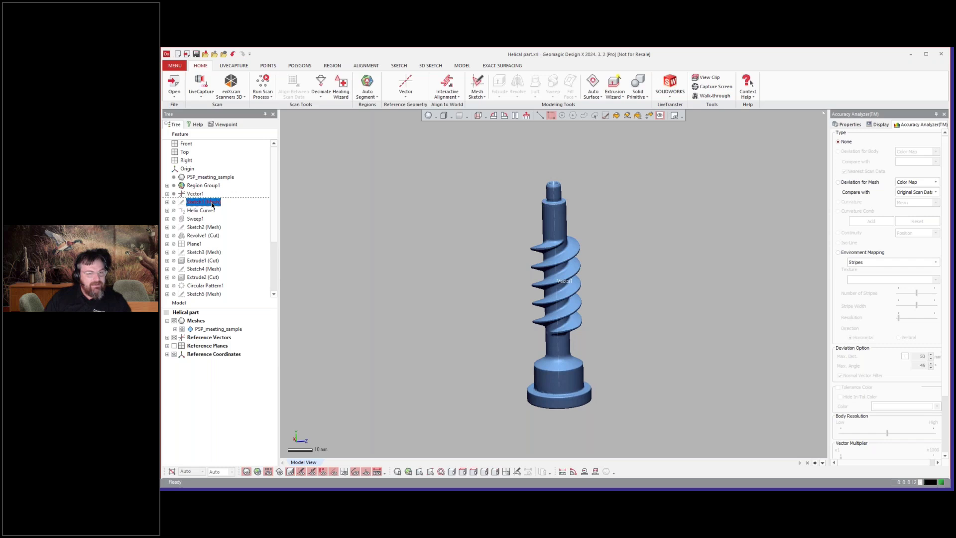
{"action": "right_click", "coordinate": [212, 203]}
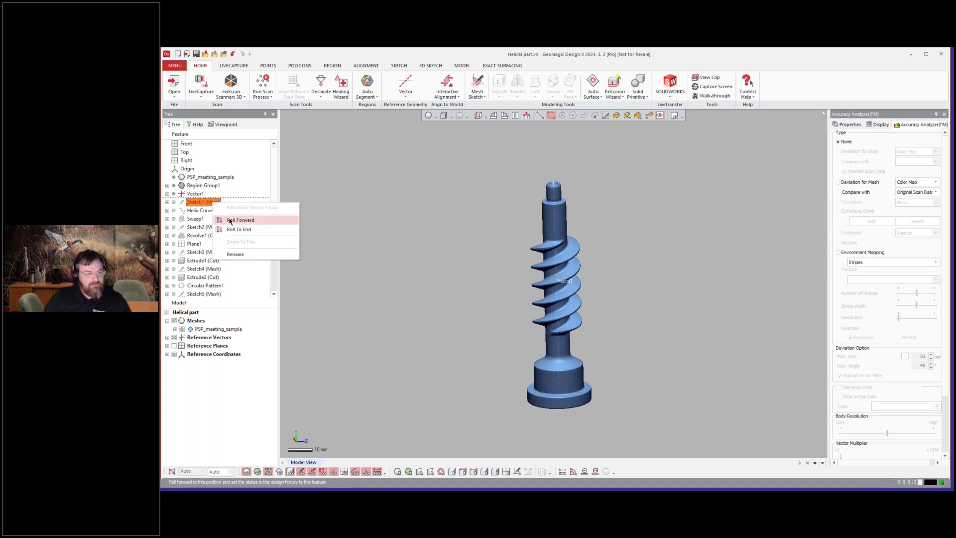
{"action": "left_click", "coordinate": [231, 220]}
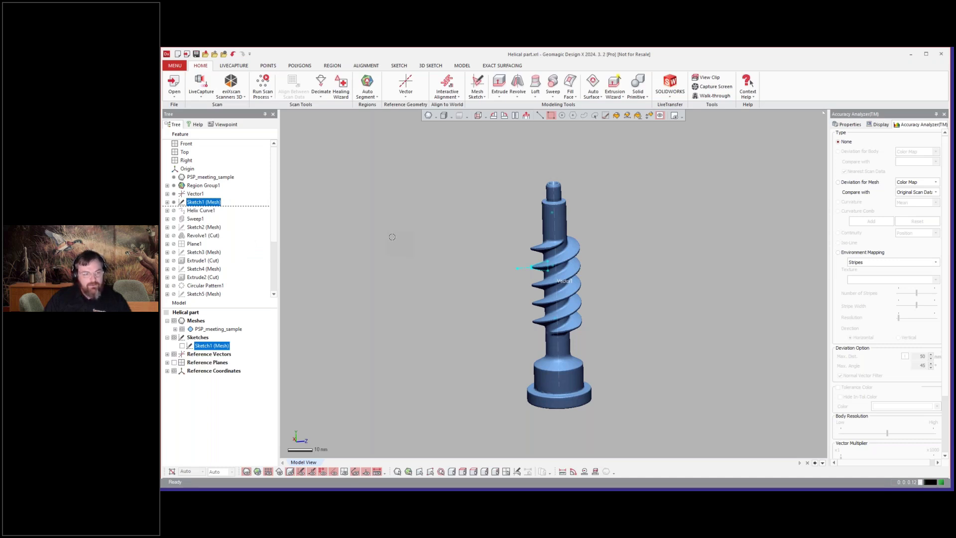
{"action": "left_click", "coordinate": [408, 243]}
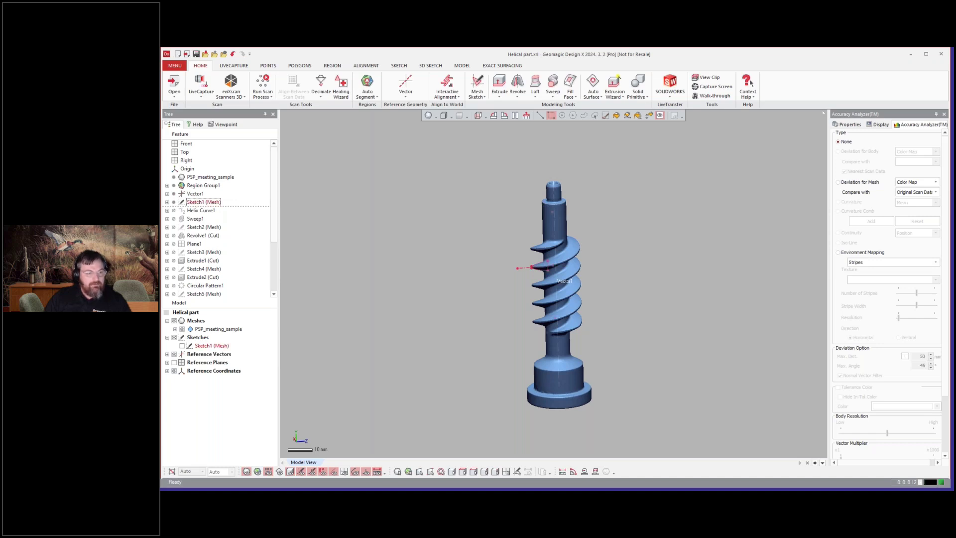
Open Sketch1 (Mesh) for editing, face its plane with the part lying horizontally, and hide the scan mesh
{"action": "double_click", "coordinate": [204, 202]}
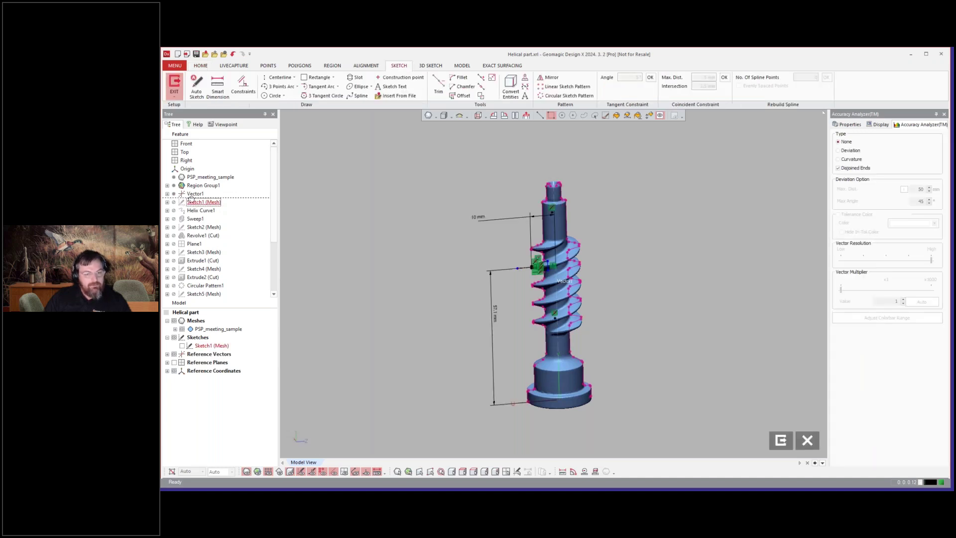
{"action": "left_click", "coordinate": [527, 116]}
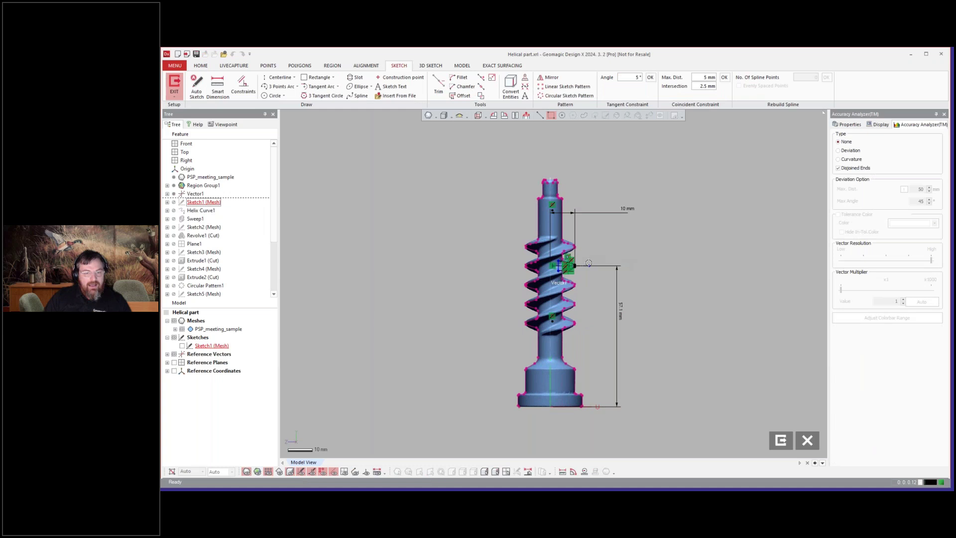
{"action": "left_click", "coordinate": [493, 116]}
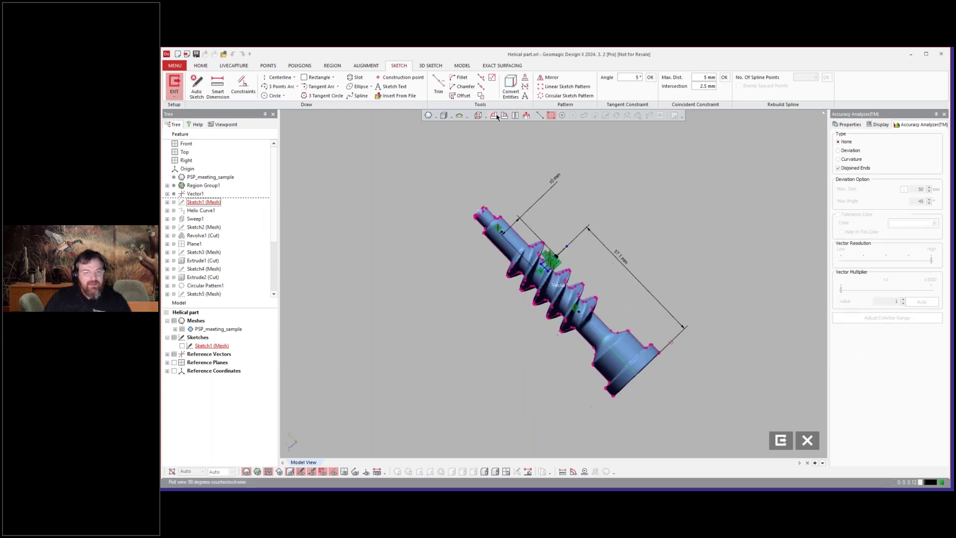
{"action": "scroll", "coordinate": [548, 257], "scroll_direction": "up", "scroll_amount": 5}
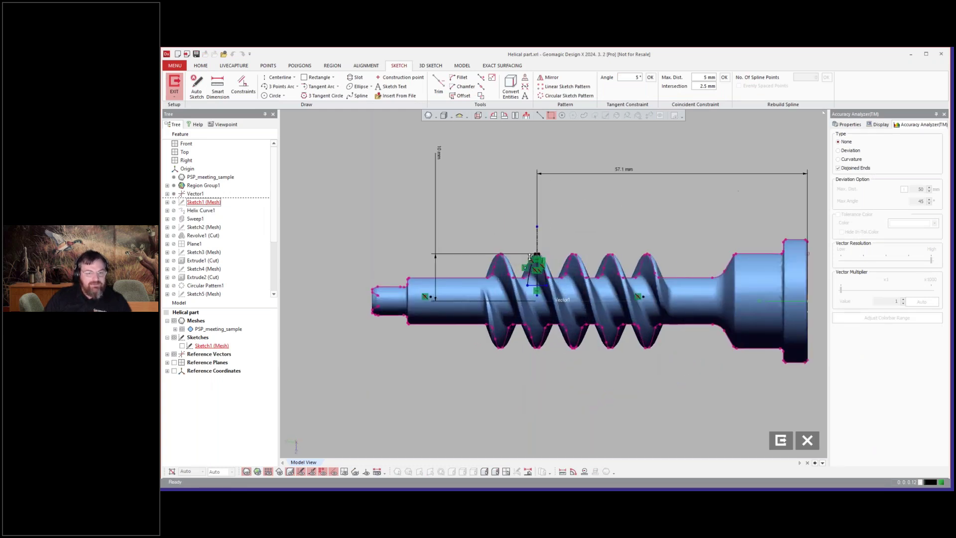
{"action": "scroll", "coordinate": [553, 254], "scroll_direction": "up", "scroll_amount": 3}
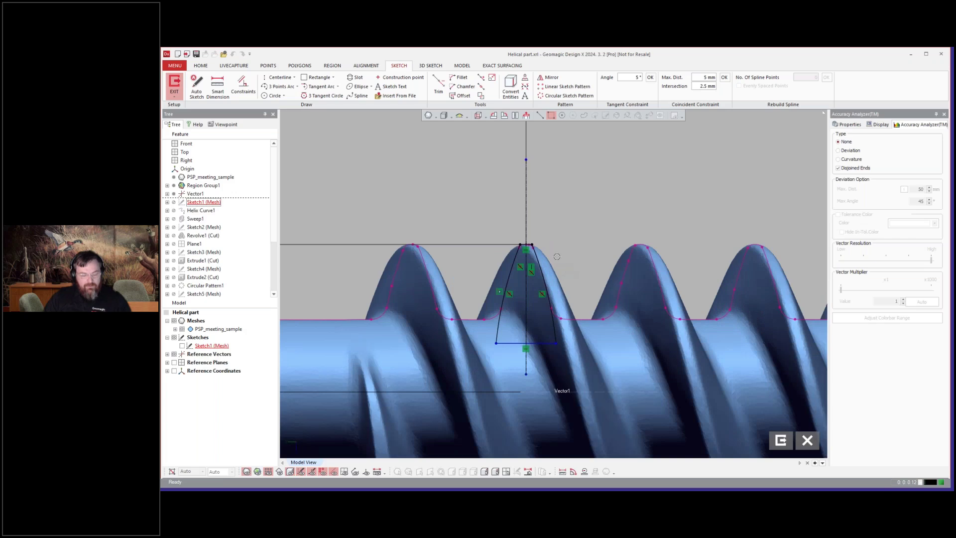
{"action": "key", "text": "ctrl+1"}
Examine how the thread profile sketch fits the mesh section outline, the neighbouring thread crests and the central axis
{"action": "scroll", "coordinate": [556, 256], "scroll_direction": "up", "scroll_amount": 1}
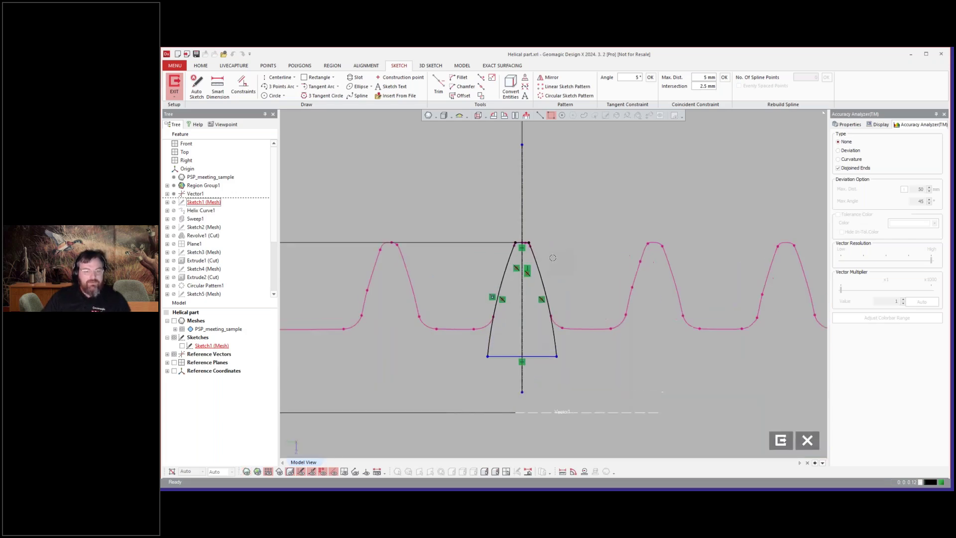
{"action": "scroll", "coordinate": [560, 259], "scroll_direction": "down", "scroll_amount": 4}
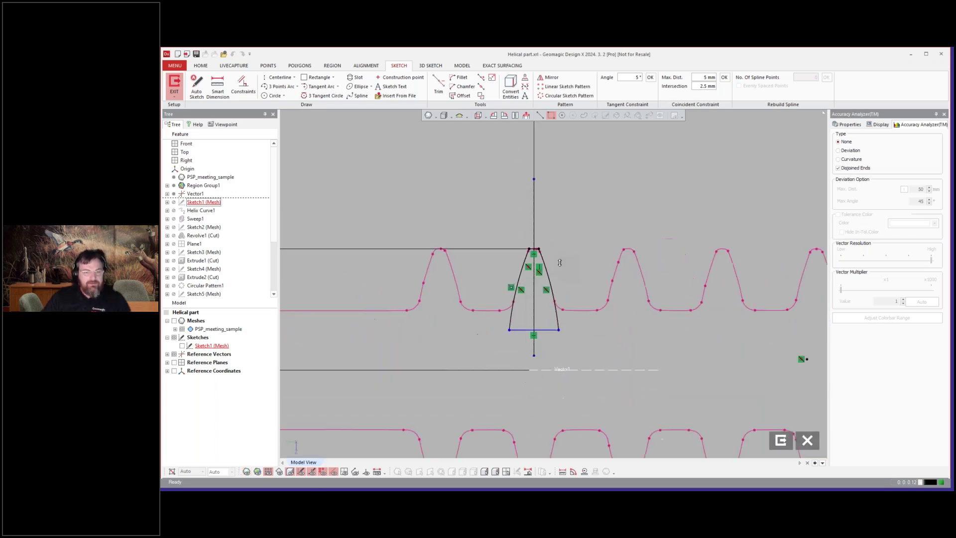
{"action": "scroll", "coordinate": [557, 264], "scroll_direction": "down", "scroll_amount": 4}
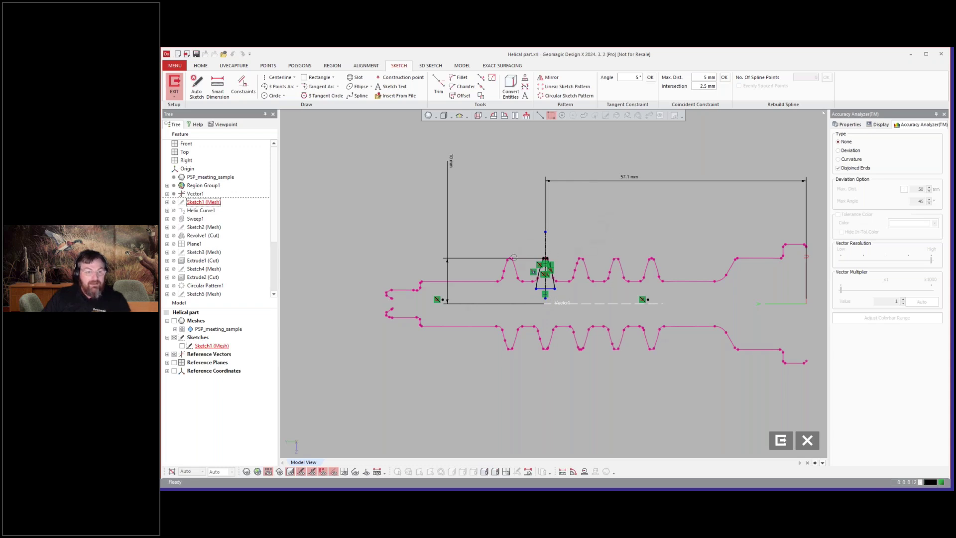
{"action": "scroll", "coordinate": [573, 273], "scroll_direction": "up", "scroll_amount": 6}
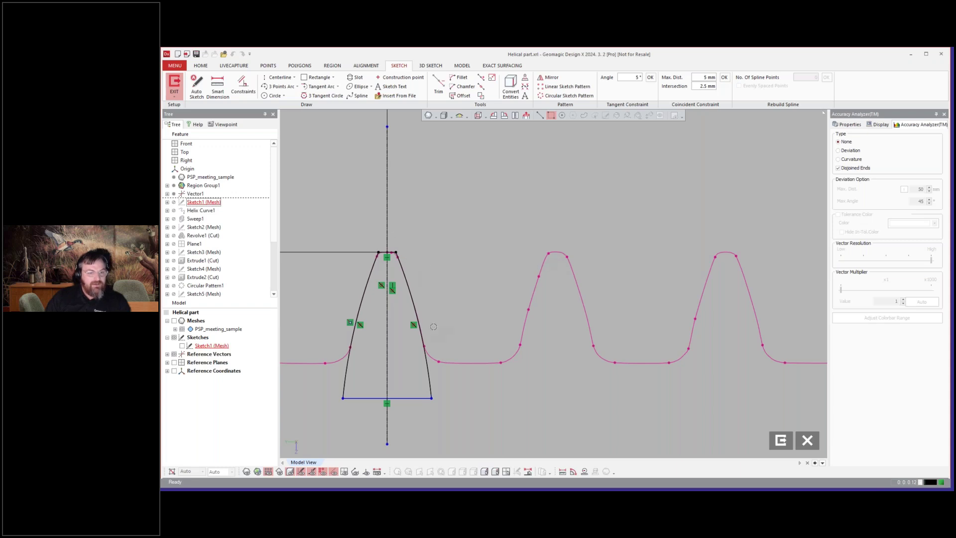
{"action": "scroll", "coordinate": [490, 264], "scroll_direction": "down", "scroll_amount": 2}
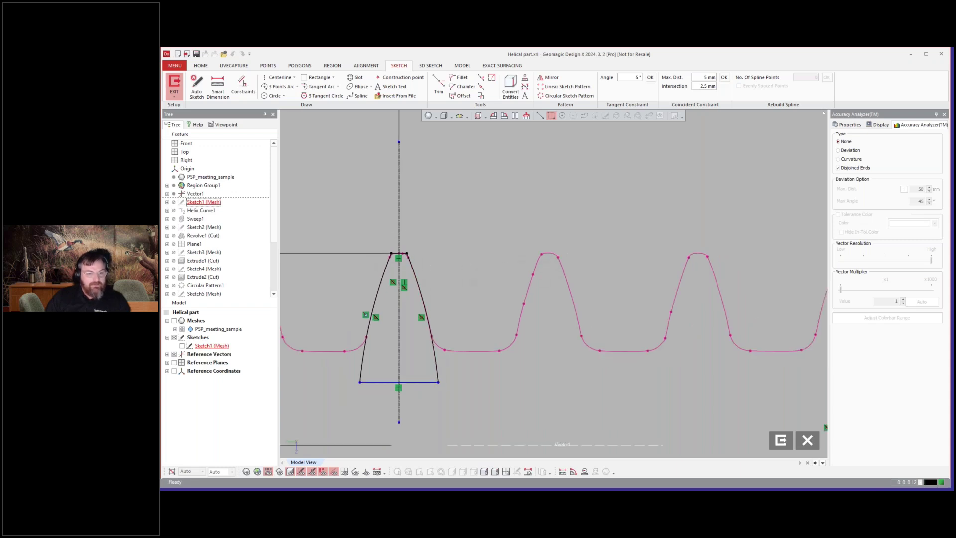
{"action": "scroll", "coordinate": [457, 259], "scroll_direction": "down", "scroll_amount": 4}
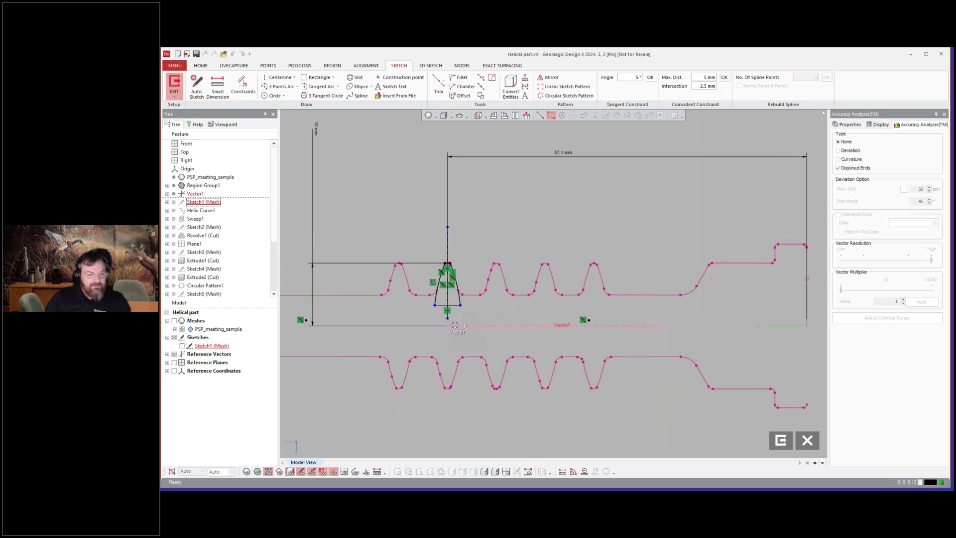
{"action": "scroll", "coordinate": [480, 259], "scroll_direction": "down", "scroll_amount": 2}
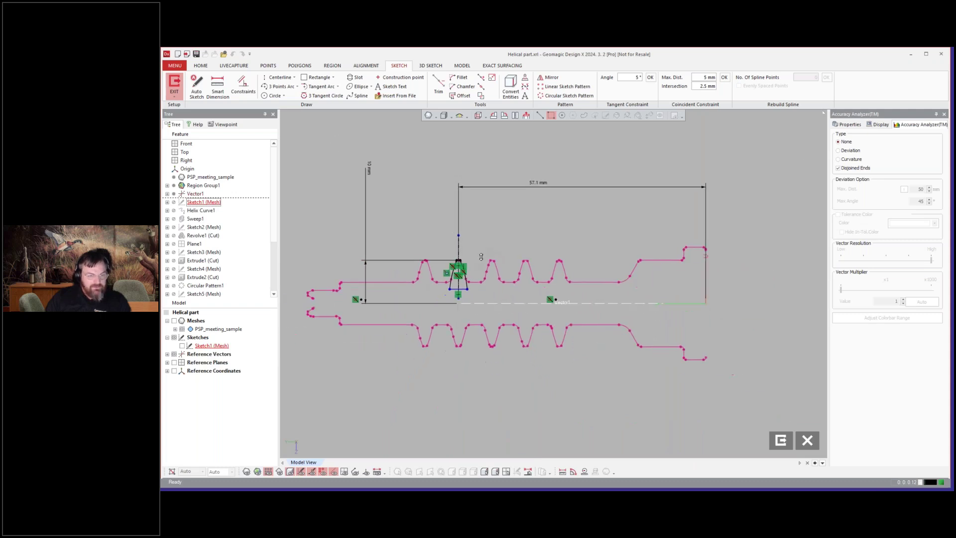
{"action": "scroll", "coordinate": [479, 264], "scroll_direction": "up", "scroll_amount": 5}
{"action": "scroll", "coordinate": [480, 264], "scroll_direction": "up", "scroll_amount": 2}
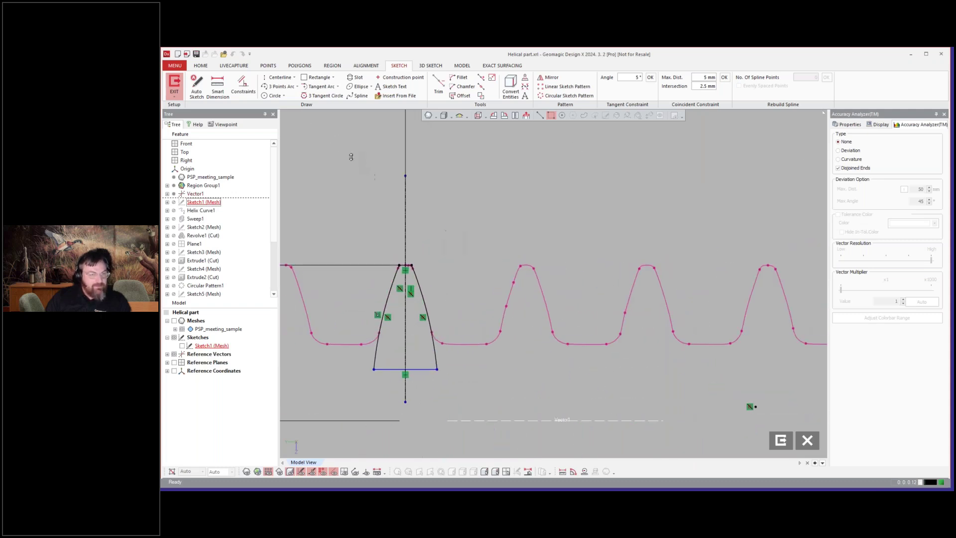
Try to draw a line from the thread profile's upper corner towards the neighbouring crest, and undo it
{"action": "left_click", "coordinate": [293, 79]}
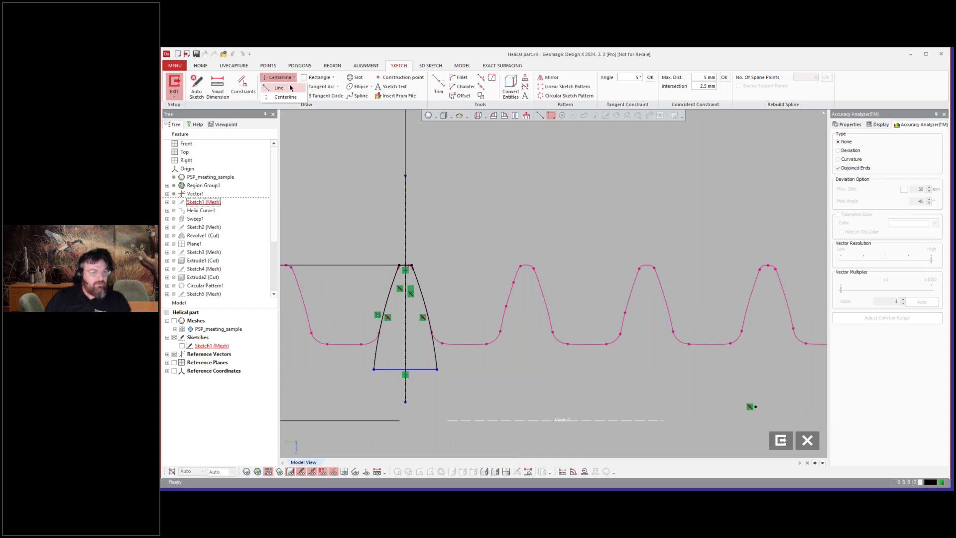
{"action": "scroll", "coordinate": [493, 265], "scroll_direction": "up", "scroll_amount": 4}
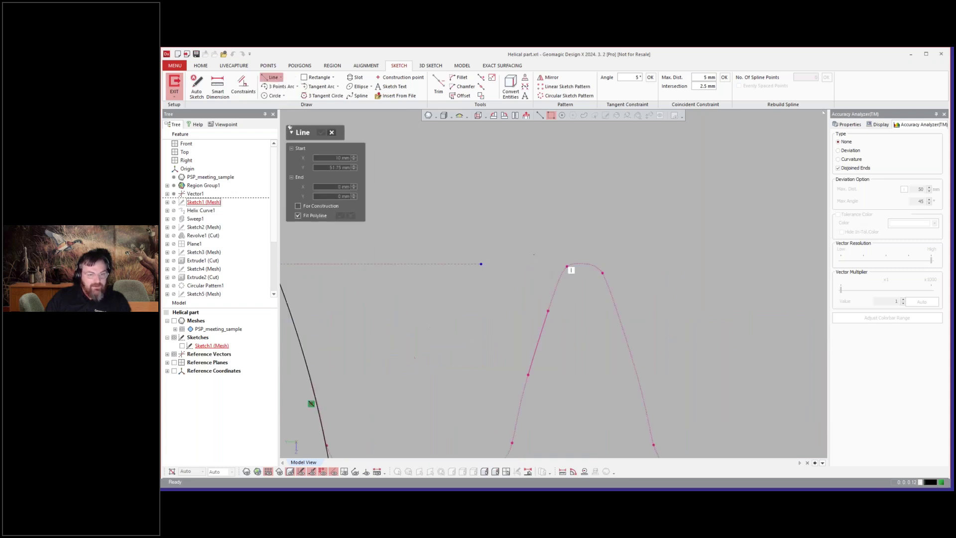
{"action": "scroll", "coordinate": [562, 265], "scroll_direction": "down", "scroll_amount": 2}
{"action": "left_click", "coordinate": [390, 264]}
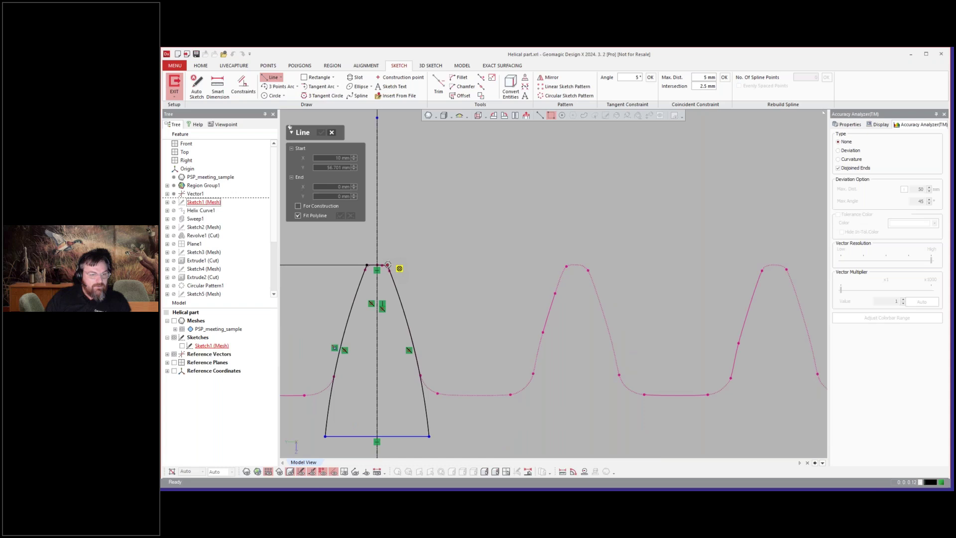
{"action": "left_click", "coordinate": [388, 265]}
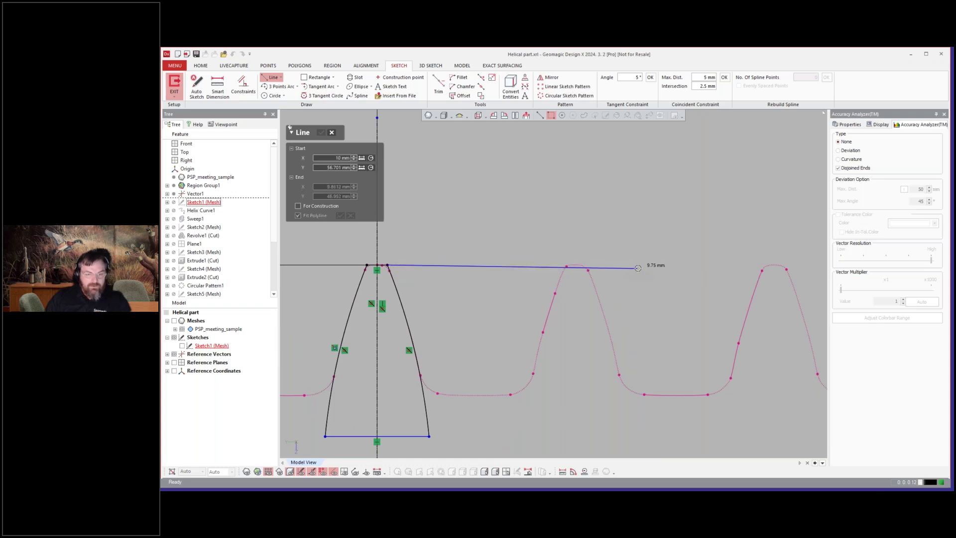
{"action": "key", "text": "ctrl+z"}
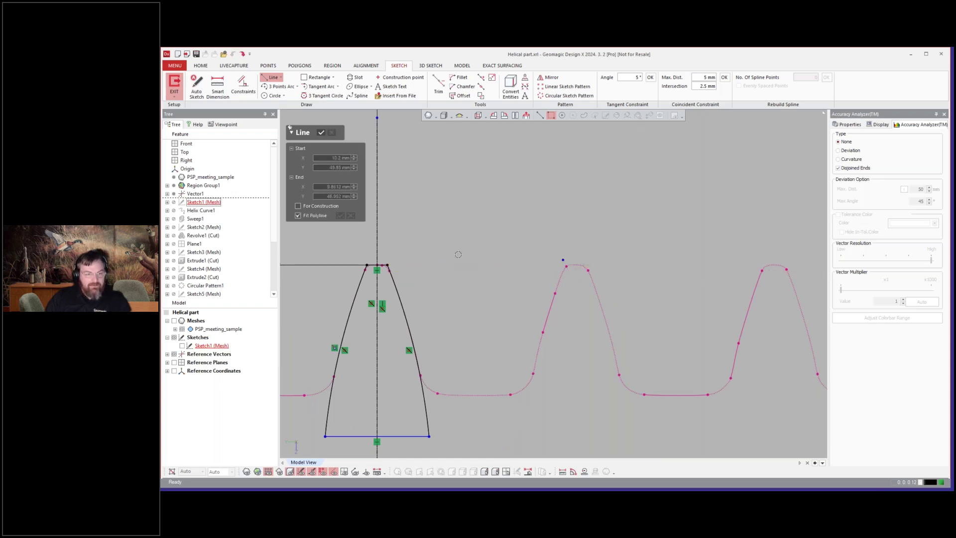
Draw a horizontal line from the thread profile's upper corner past the neighbouring crest, and fit a line to that crest's near flank
{"action": "left_click", "coordinate": [389, 264]}
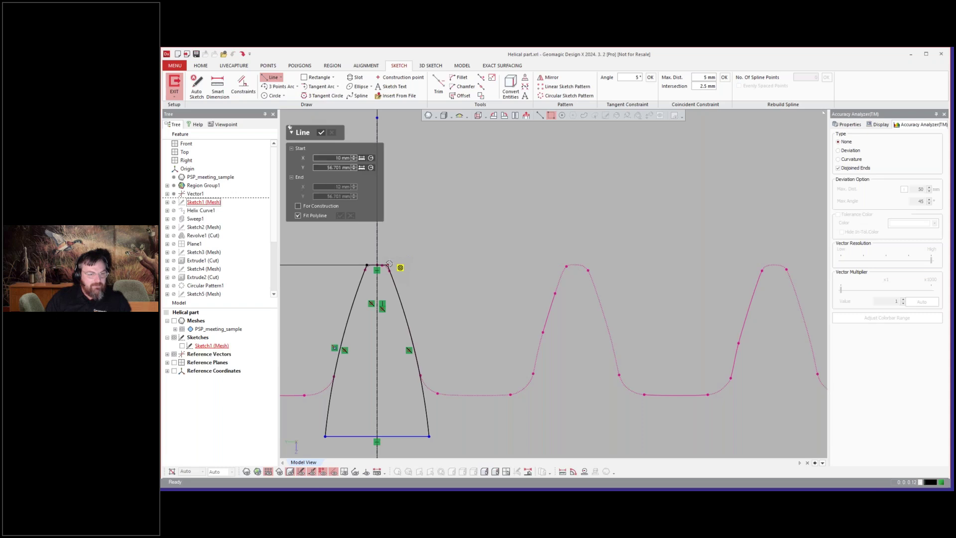
{"action": "left_click", "coordinate": [641, 265]}
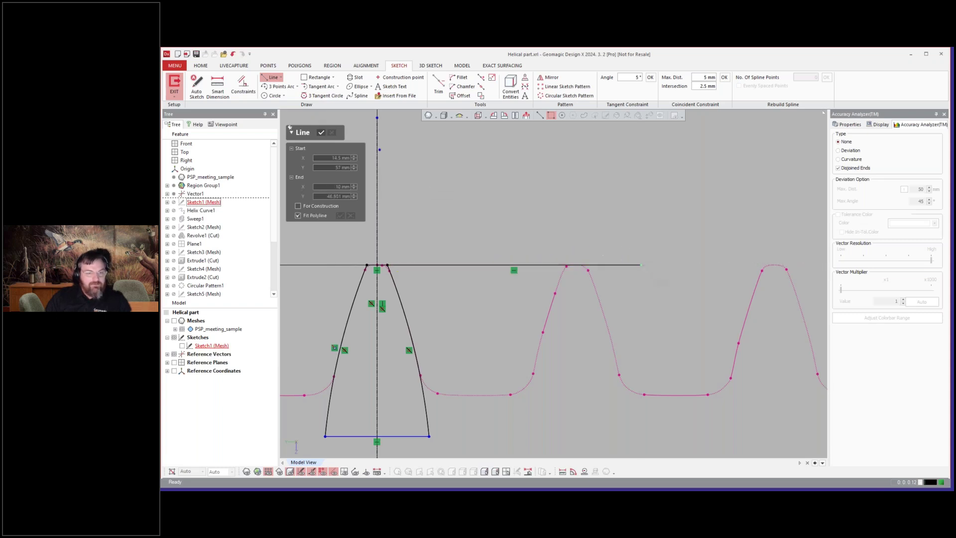
{"action": "left_click", "coordinate": [281, 78]}
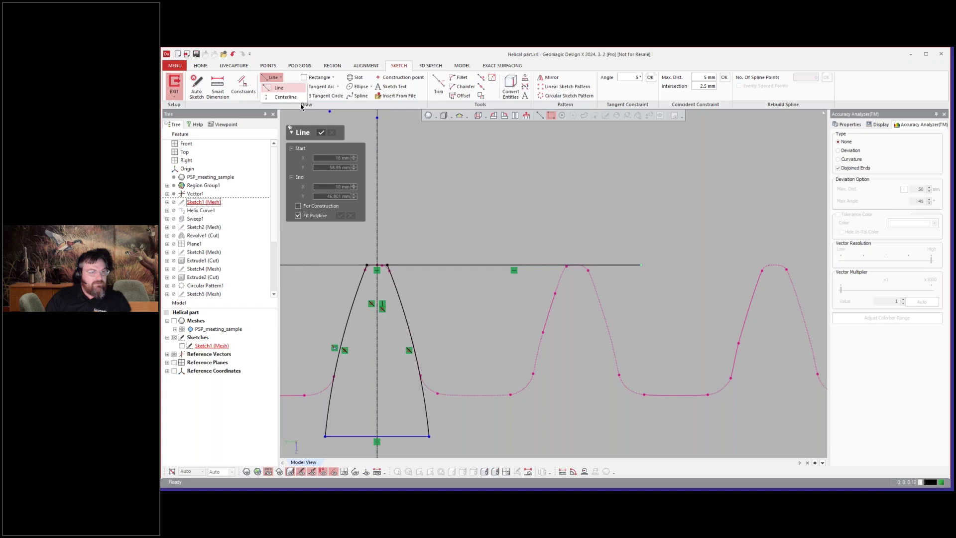
{"action": "left_click_drag", "start_coordinate": [529, 283], "coordinate": [576, 321]}
{"action": "key", "text": "Return"}
{"action": "key", "text": "Escape"}
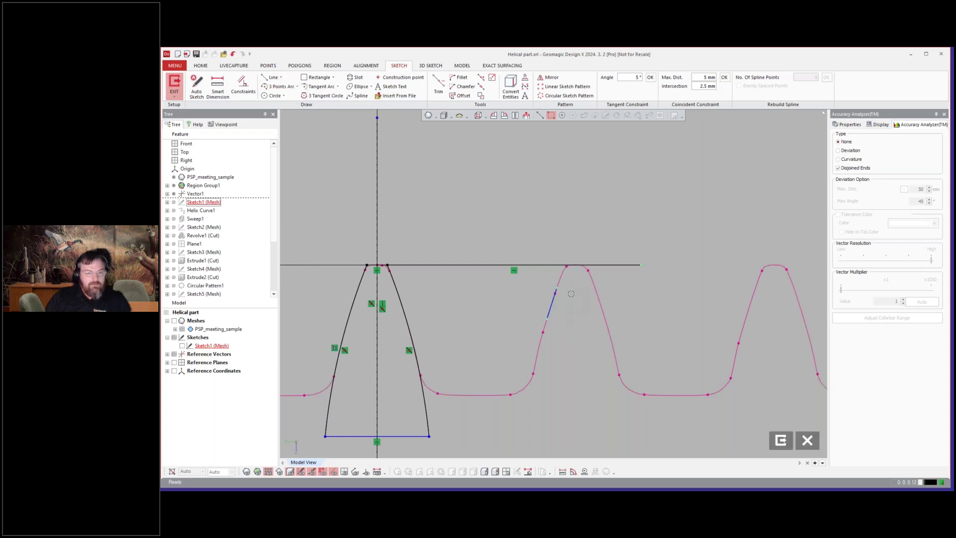
Corner-trim the fitted flank line and the horizontal line so they meet at the neighbouring crest
{"action": "left_click", "coordinate": [438, 85]}
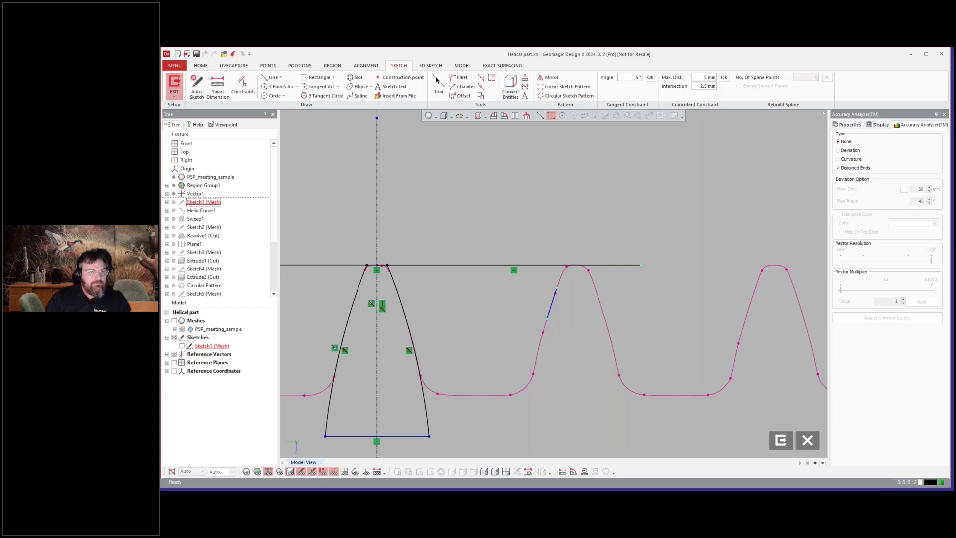
{"action": "left_click", "coordinate": [555, 307]}
{"action": "left_click", "coordinate": [587, 264]}
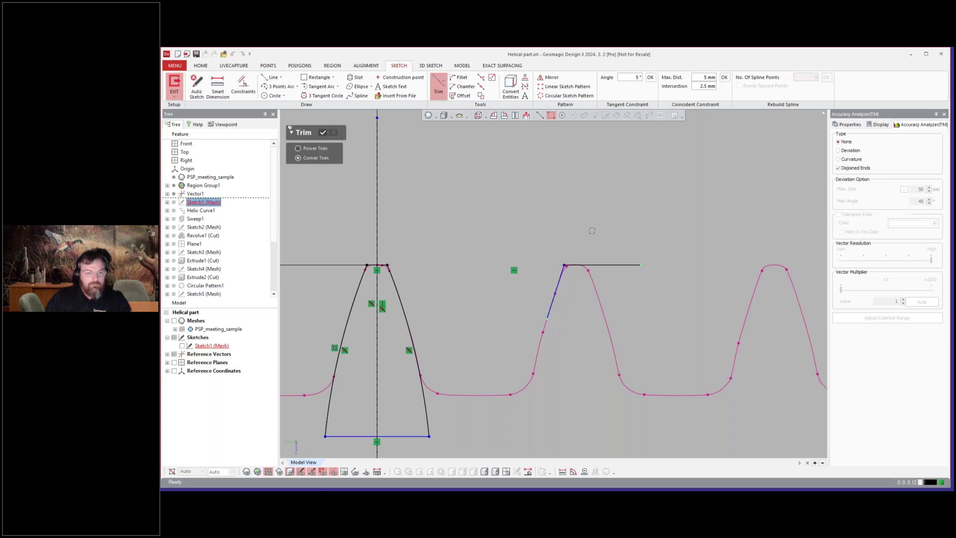
{"action": "key", "text": "Escape"}
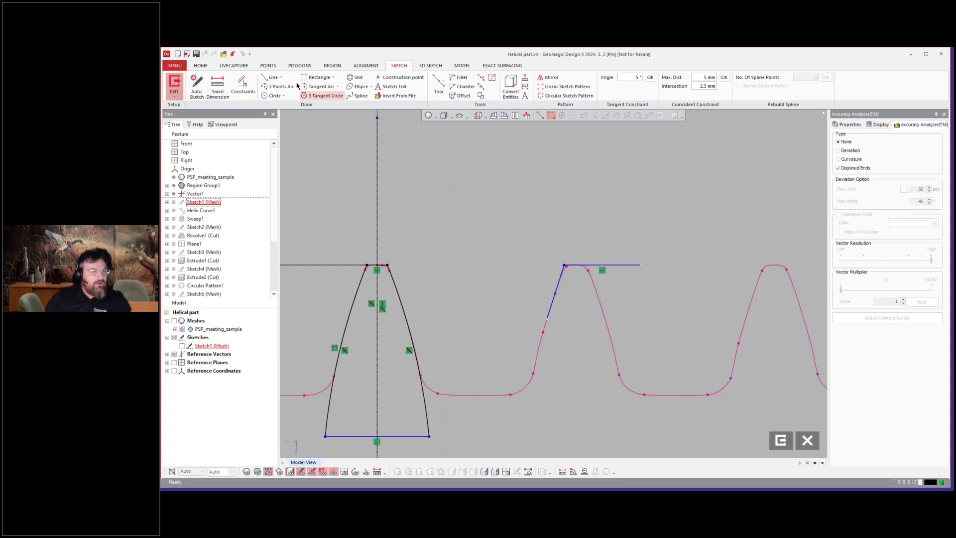
Dimension the horizontal distance between the thread profile's upper outer corner and the trimmed corner on the neighbouring crest
{"action": "left_click", "coordinate": [217, 87]}
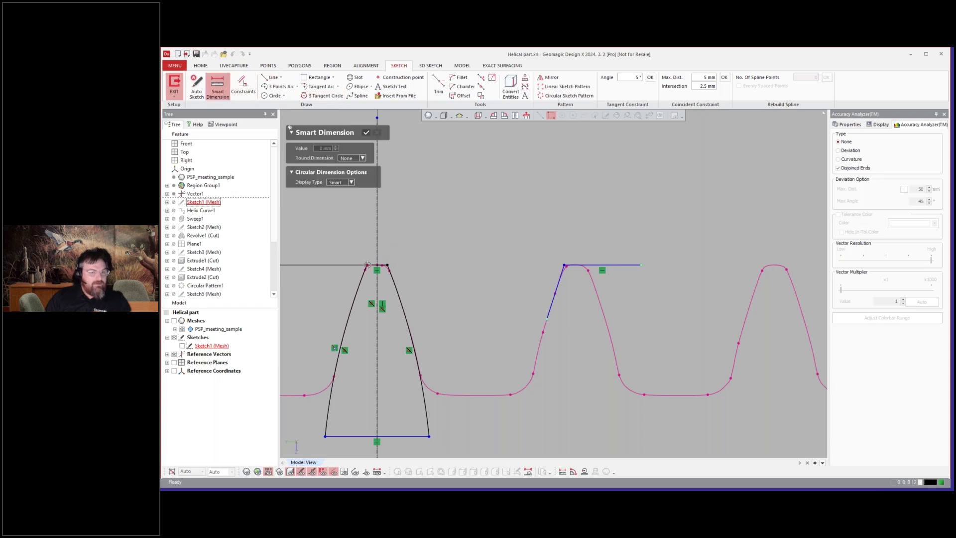
{"action": "left_click", "coordinate": [565, 264]}
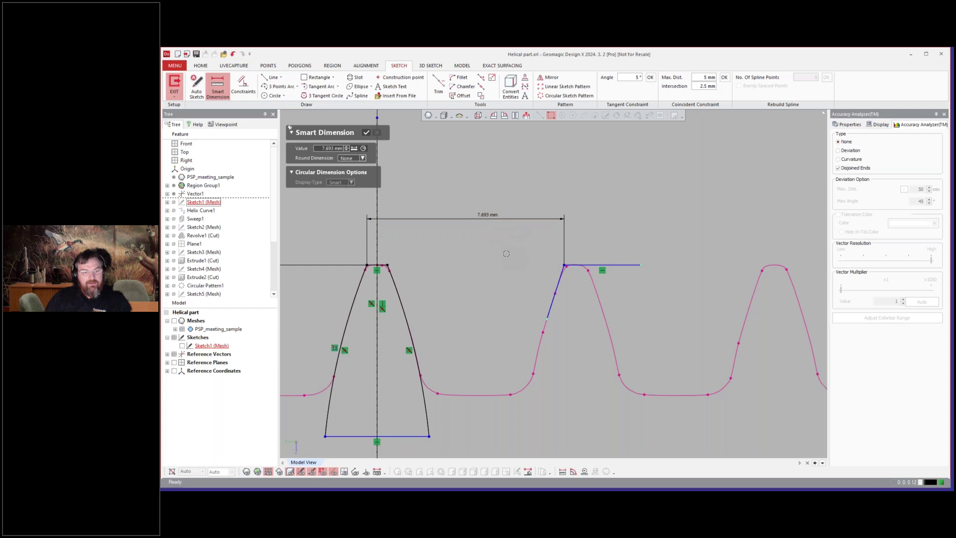
{"action": "scroll", "coordinate": [508, 256], "scroll_direction": "down", "scroll_amount": 3}
{"action": "scroll", "coordinate": [621, 298], "scroll_direction": "down", "scroll_amount": 2}
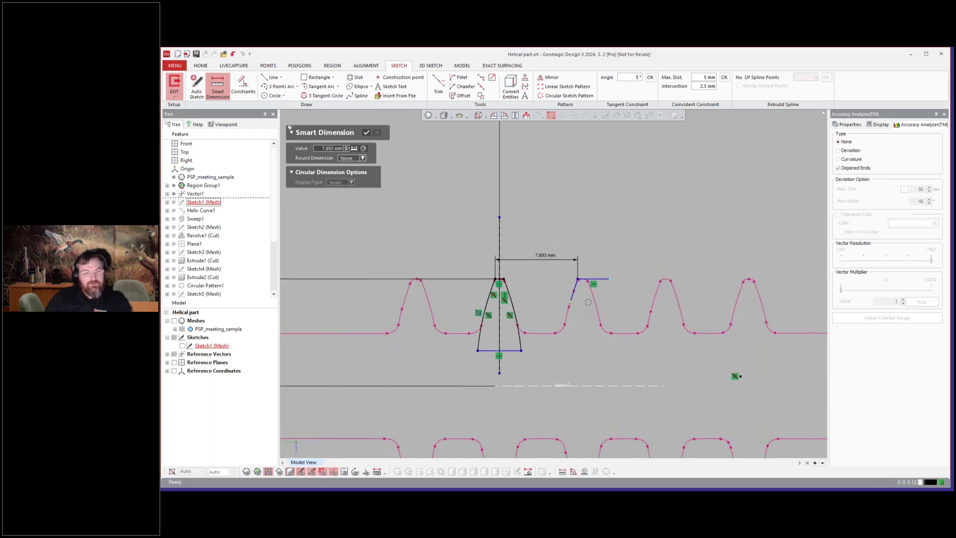
{"action": "scroll", "coordinate": [594, 308], "scroll_direction": "down", "scroll_amount": 1}
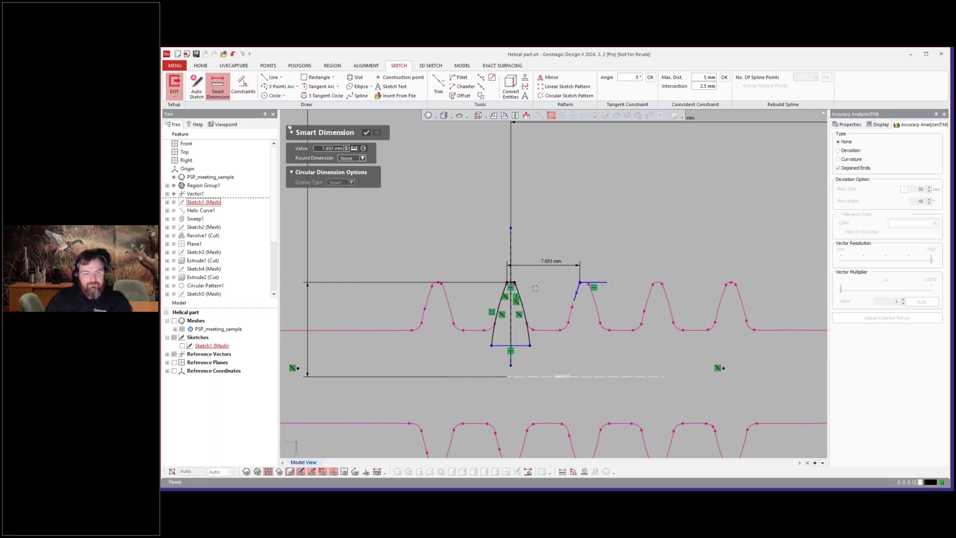
{"action": "left_click", "coordinate": [558, 262]}
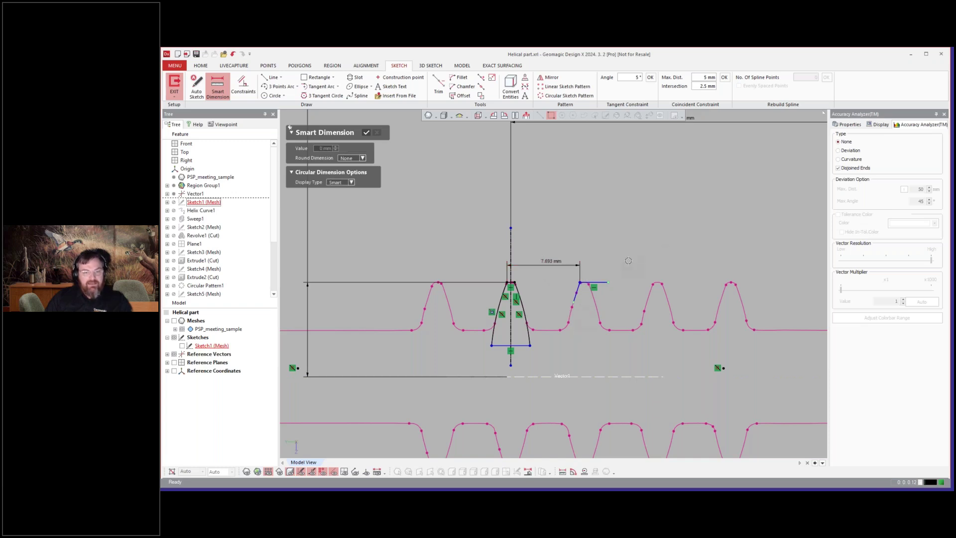
{"action": "key", "text": "Escape"}
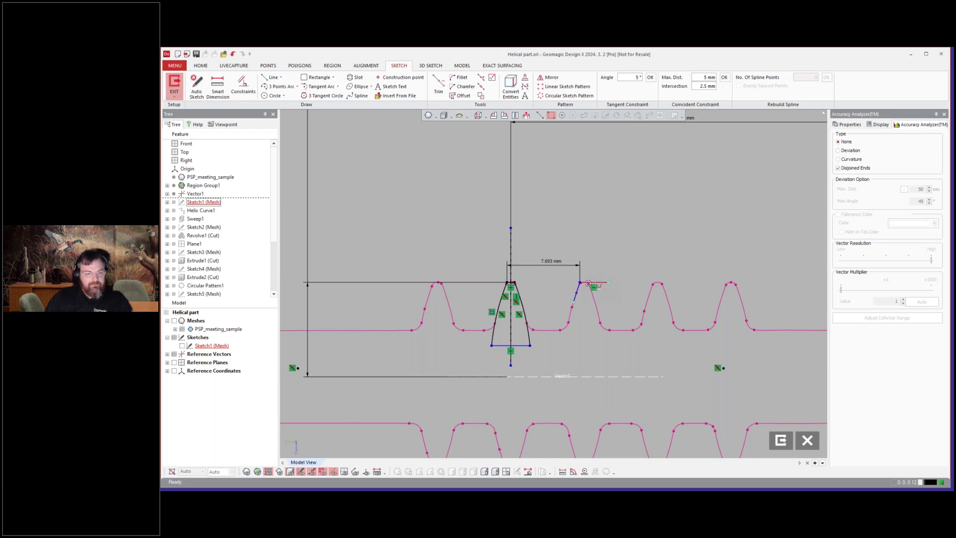
Exit Sketch1 (Mesh) and roll the feature history forward to include Helix Curve1
{"action": "scroll", "coordinate": [603, 288], "scroll_direction": "down", "scroll_amount": 1}
{"action": "scroll", "coordinate": [605, 288], "scroll_direction": "down", "scroll_amount": 2}
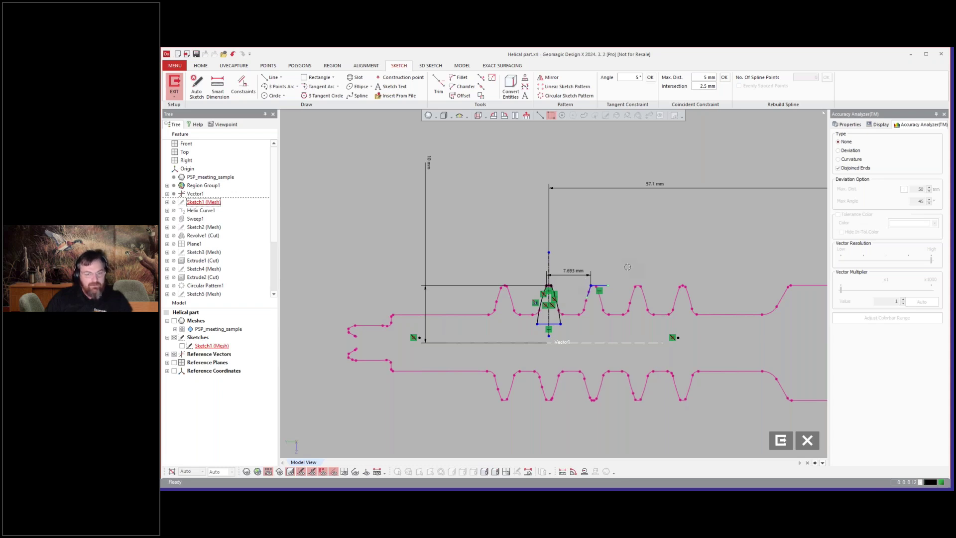
{"action": "scroll", "coordinate": [560, 303], "scroll_direction": "up", "scroll_amount": 2}
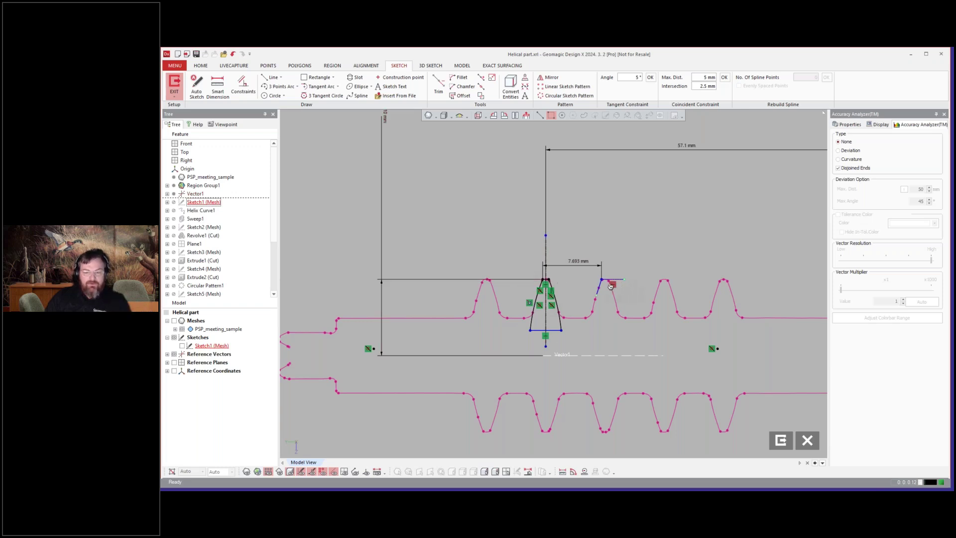
{"action": "left_click", "coordinate": [781, 440]}
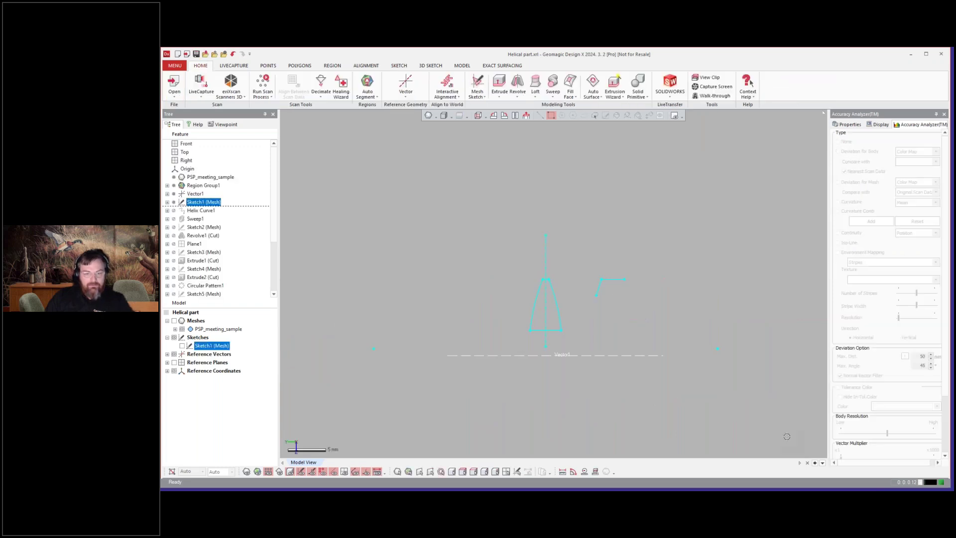
{"action": "right_click", "coordinate": [198, 211]}
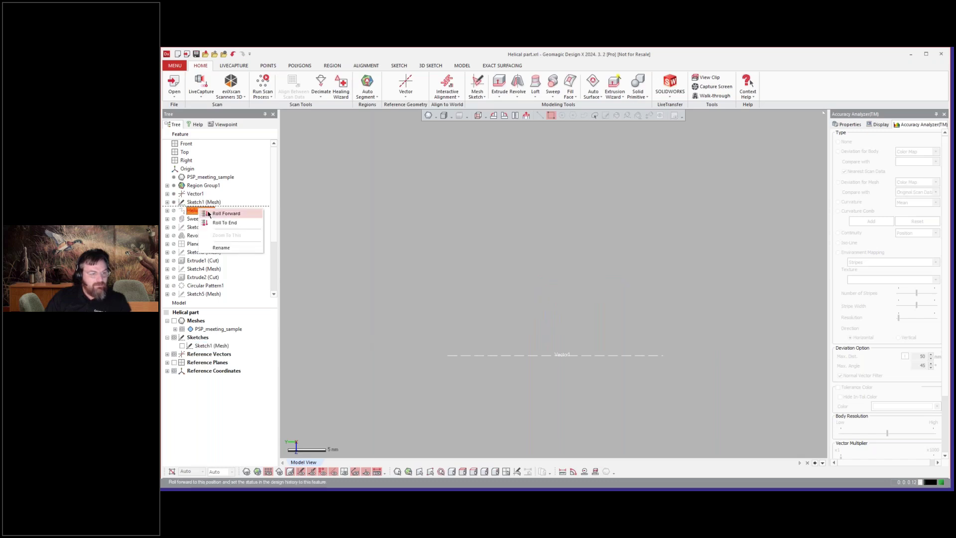
{"action": "left_click", "coordinate": [209, 213]}
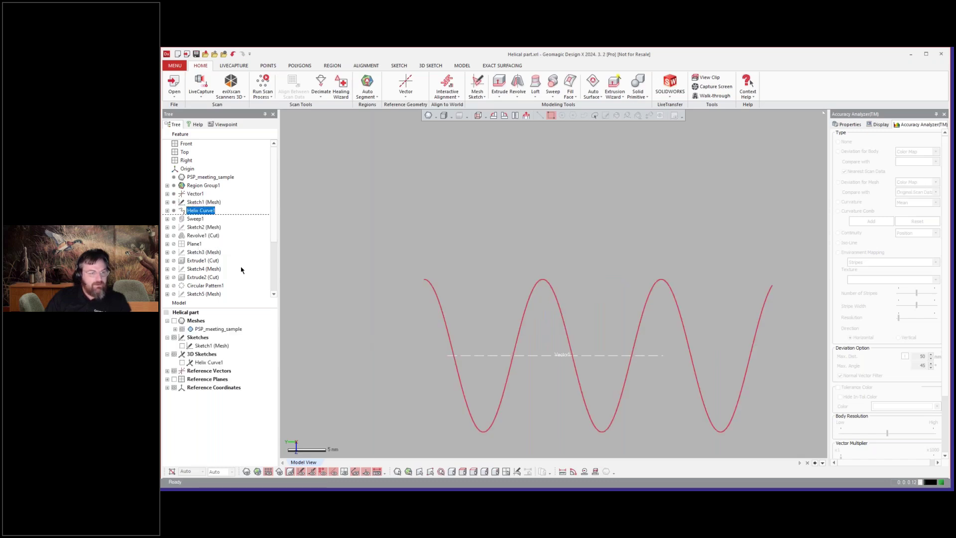
Show the scan mesh together with Helix Curve1 and examine how the helix follows the thread crests from several angles
{"action": "key", "text": "ctrl+1"}
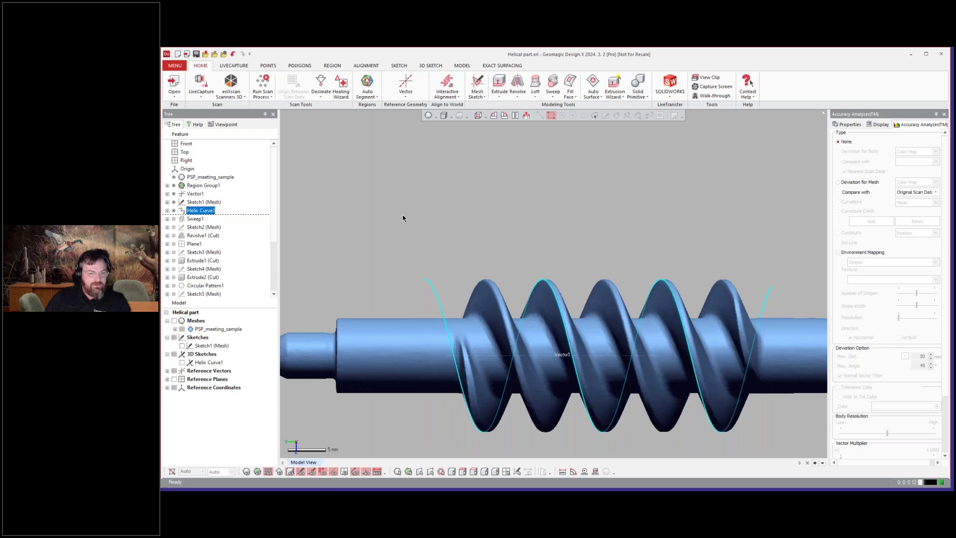
{"action": "right_click_drag", "start_coordinate": [402, 214], "coordinate": [479, 249]}
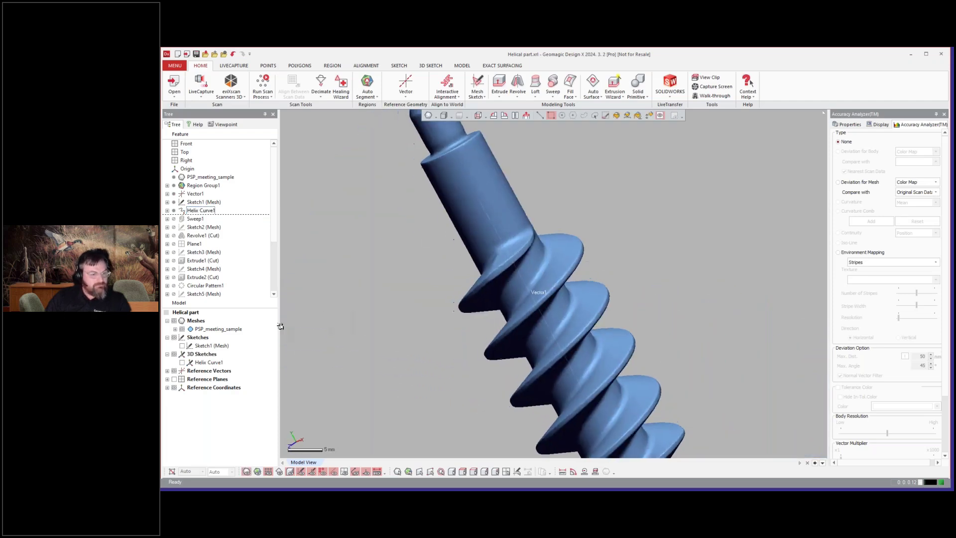
{"action": "left_click", "coordinate": [182, 362]}
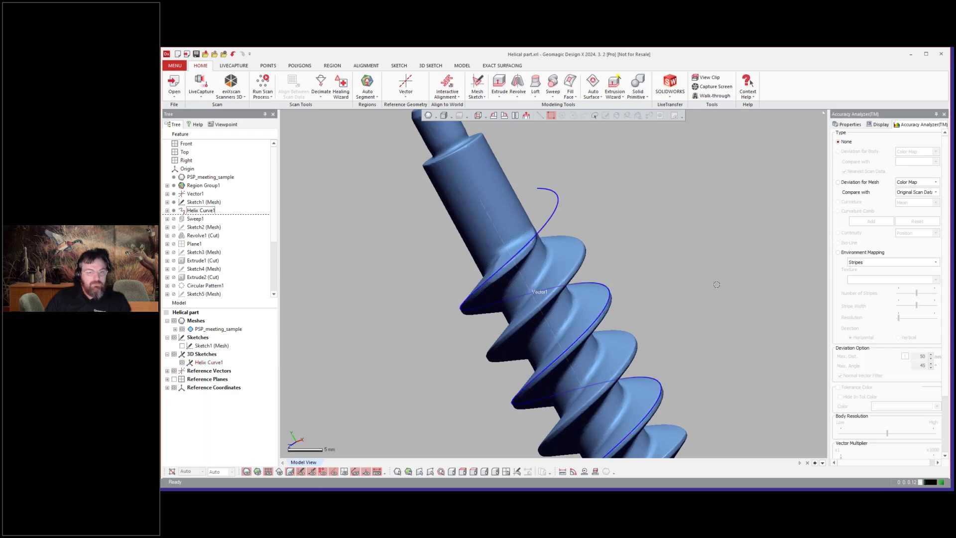
{"action": "right_click_drag", "start_coordinate": [717, 284], "coordinate": [670, 279]}
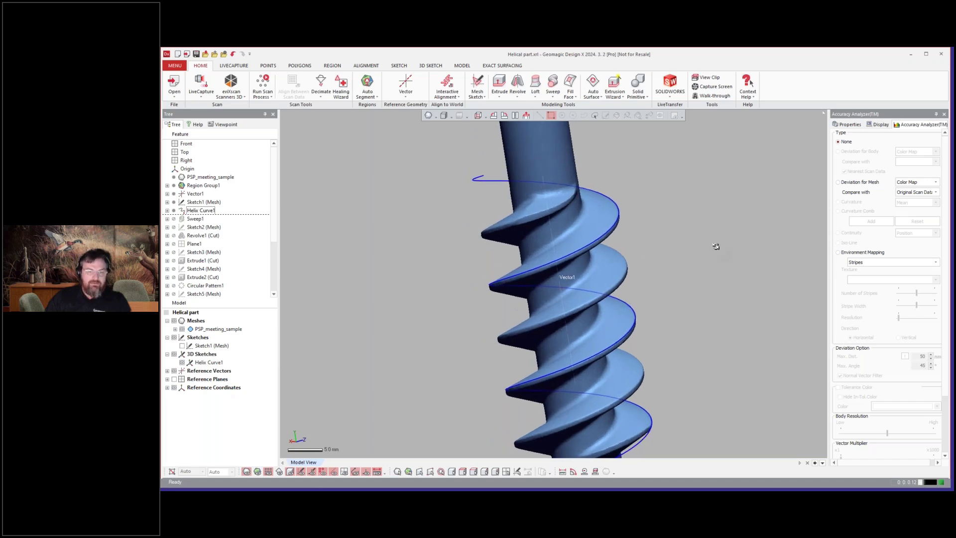
{"action": "right_click_drag", "start_coordinate": [715, 246], "coordinate": [570, 255]}
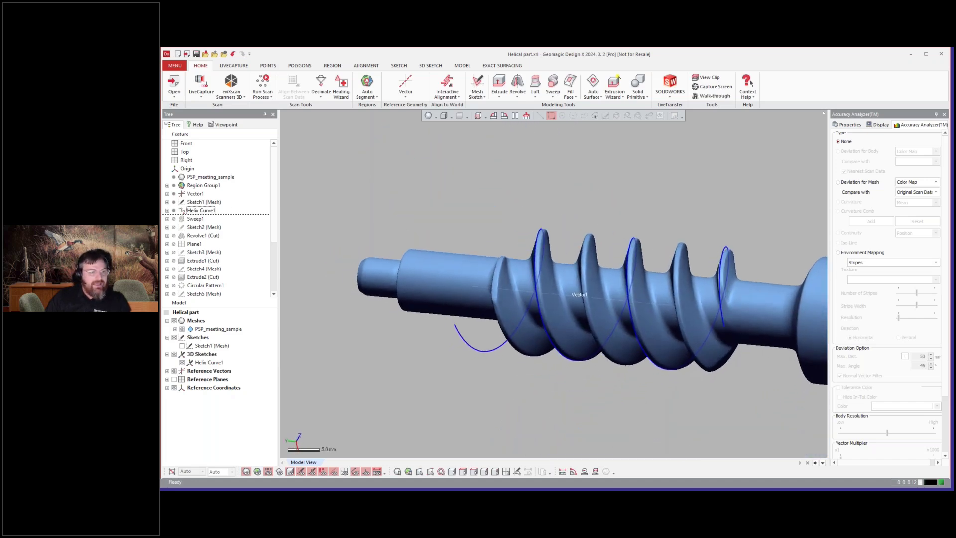
Open Helix Curve1 for editing and show Sketch1 (Mesh) alongside it
{"action": "right_click", "coordinate": [201, 211]}
{"action": "left_click", "coordinate": [217, 213]}
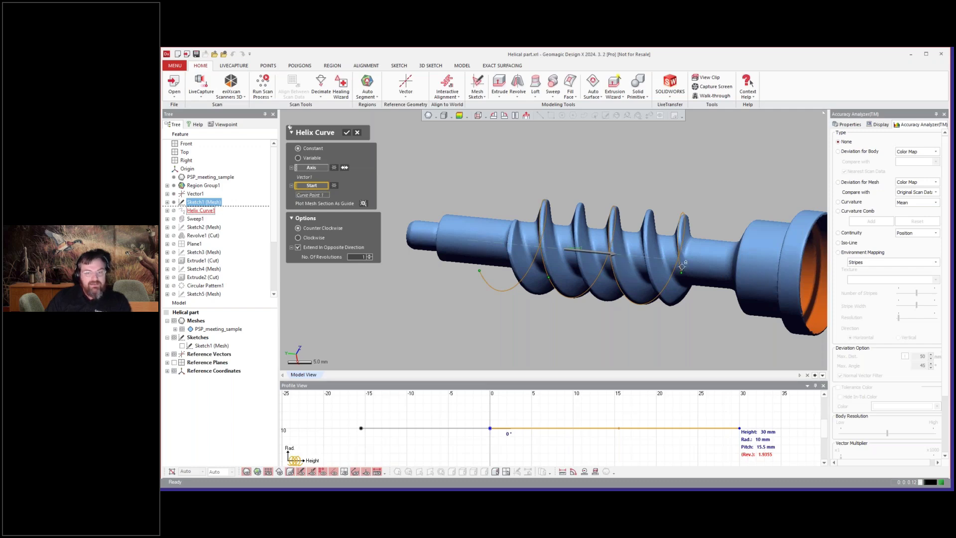
{"action": "left_click", "coordinate": [182, 346]}
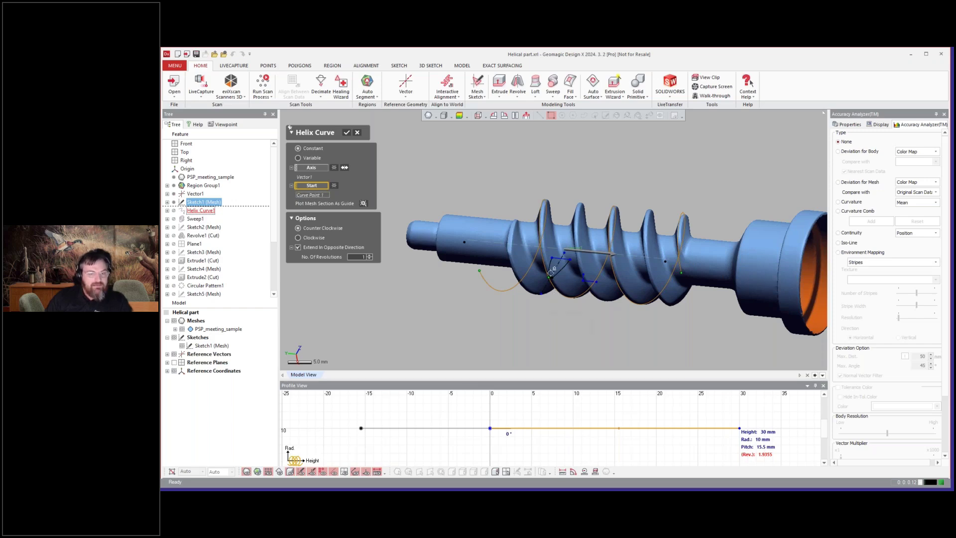
Examine the helix's start point at the thread profile's corner and its path around the scanned thread
{"action": "scroll", "coordinate": [560, 339], "scroll_direction": "up", "scroll_amount": 5}
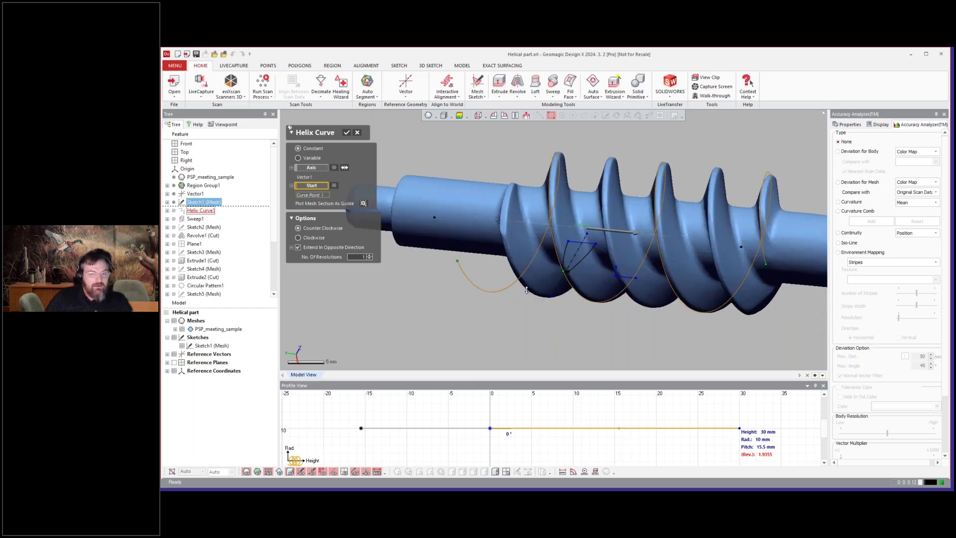
{"action": "scroll", "coordinate": [569, 261], "scroll_direction": "up", "scroll_amount": 3}
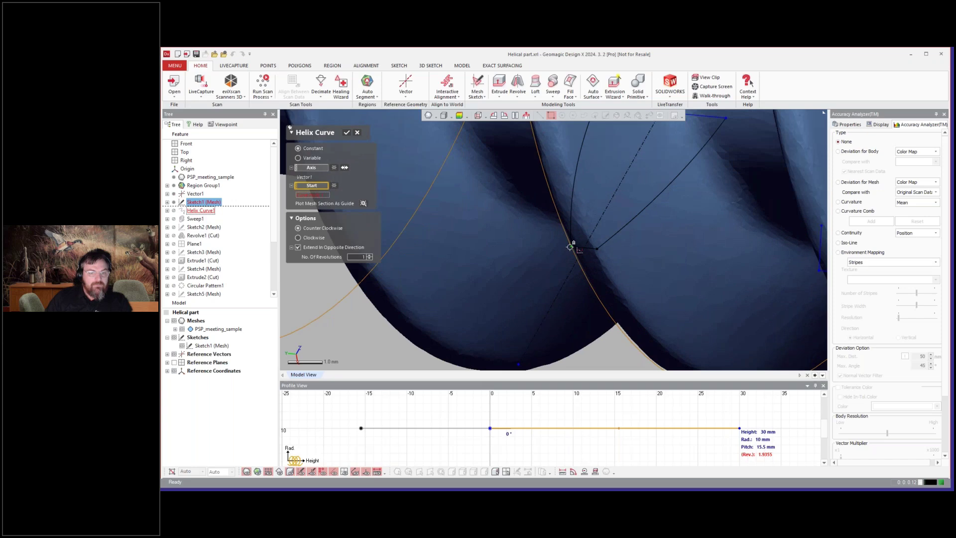
{"action": "scroll", "coordinate": [557, 266], "scroll_direction": "up", "scroll_amount": 3}
{"action": "scroll", "coordinate": [556, 269], "scroll_direction": "down", "scroll_amount": 8}
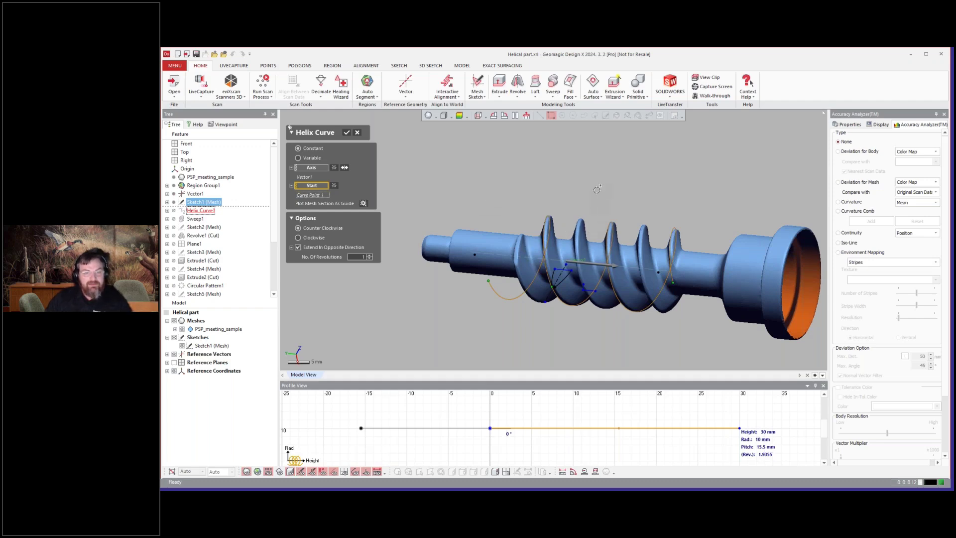
{"action": "right_click_drag", "start_coordinate": [596, 189], "coordinate": [572, 271]}
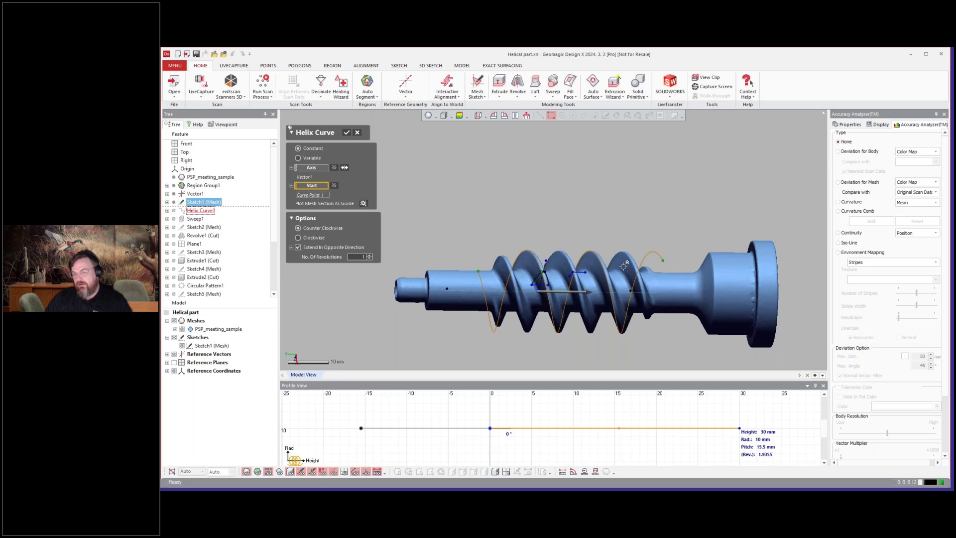
{"action": "right_click_drag", "start_coordinate": [625, 266], "coordinate": [623, 266]}
{"action": "scroll", "coordinate": [623, 266], "scroll_direction": "up", "scroll_amount": 2}
{"action": "scroll", "coordinate": [623, 266], "scroll_direction": "up", "scroll_amount": 3}
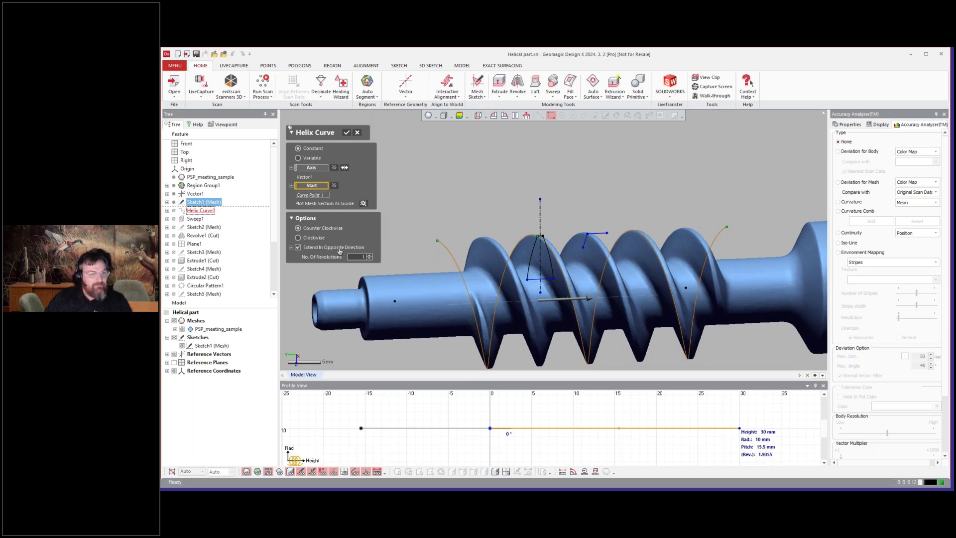
Set the helix curve's pitch to 18 mm
{"action": "double_click", "coordinate": [764, 448]}
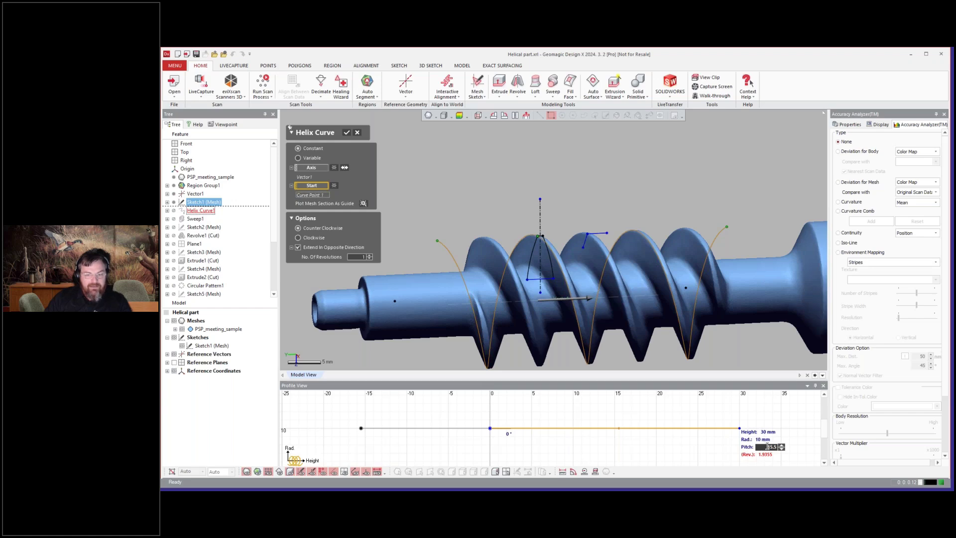
{"action": "type", "text": "18"}
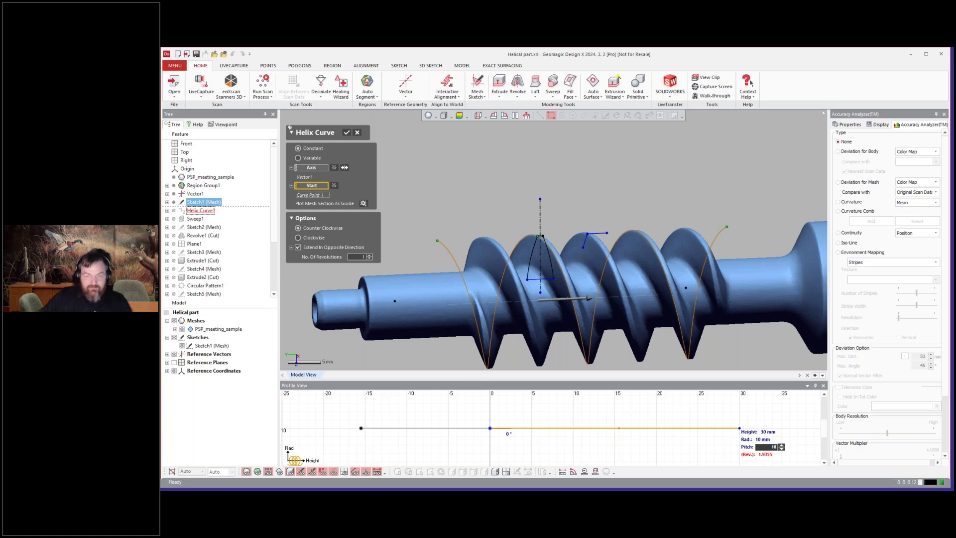
{"action": "key", "text": "Return"}
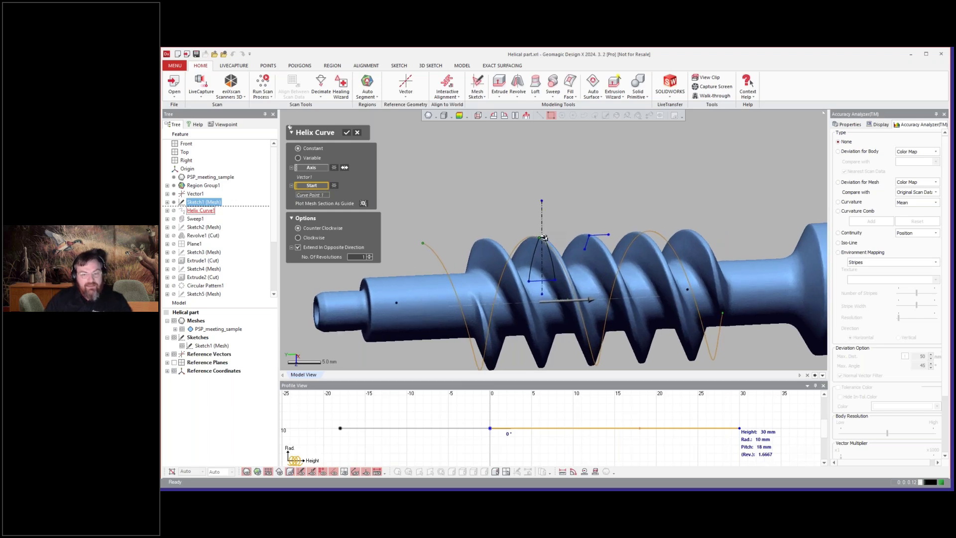
Review the helix curve's revolutions and pitch values against the scanned thread and discard the edit
{"action": "right_click_drag", "start_coordinate": [559, 273], "coordinate": [697, 236]}
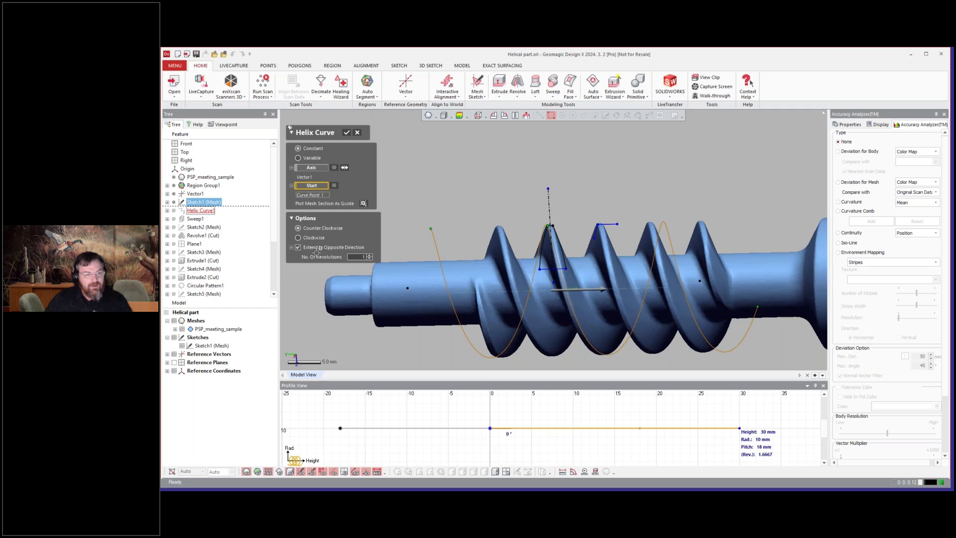
{"action": "double_click", "coordinate": [763, 454]}
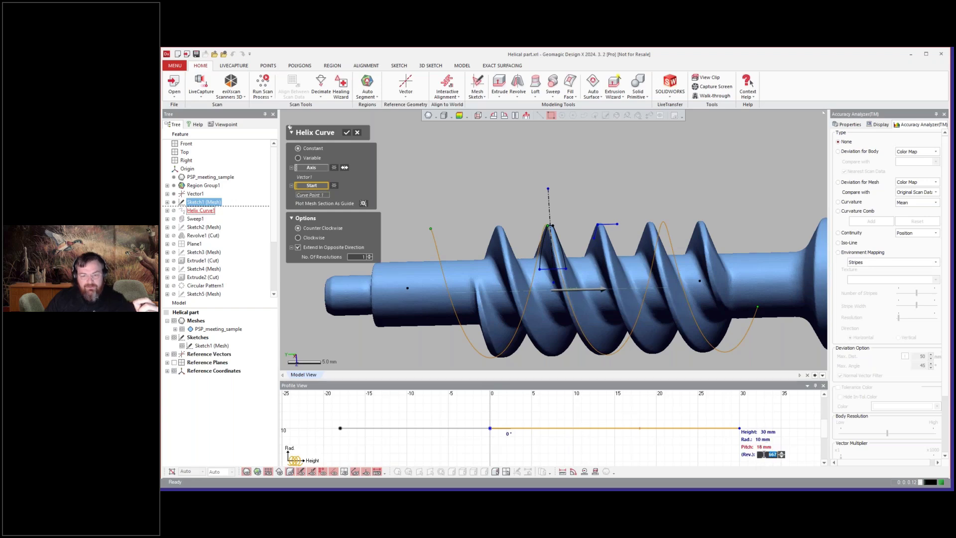
{"action": "key", "text": "Return"}
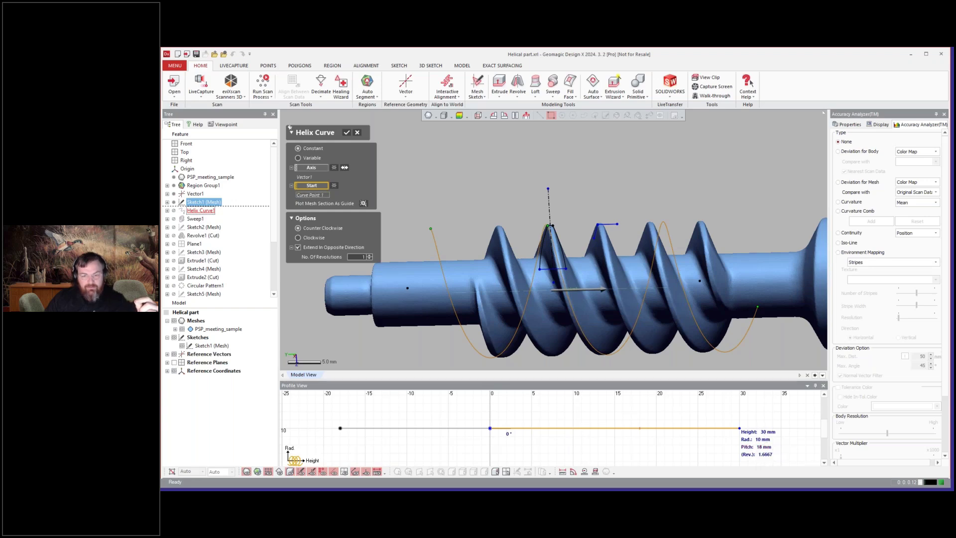
{"action": "double_click", "coordinate": [763, 447]}
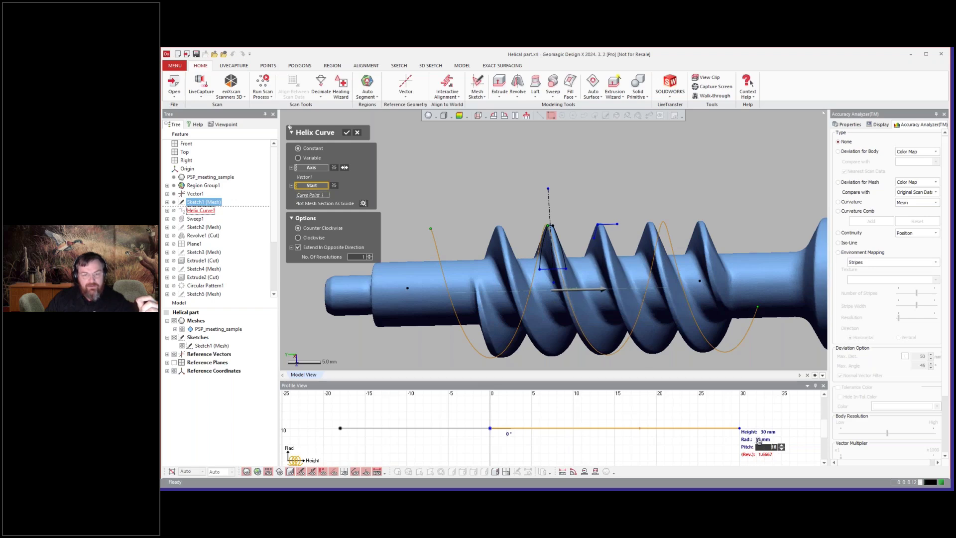
{"action": "left_click", "coordinate": [357, 135]}
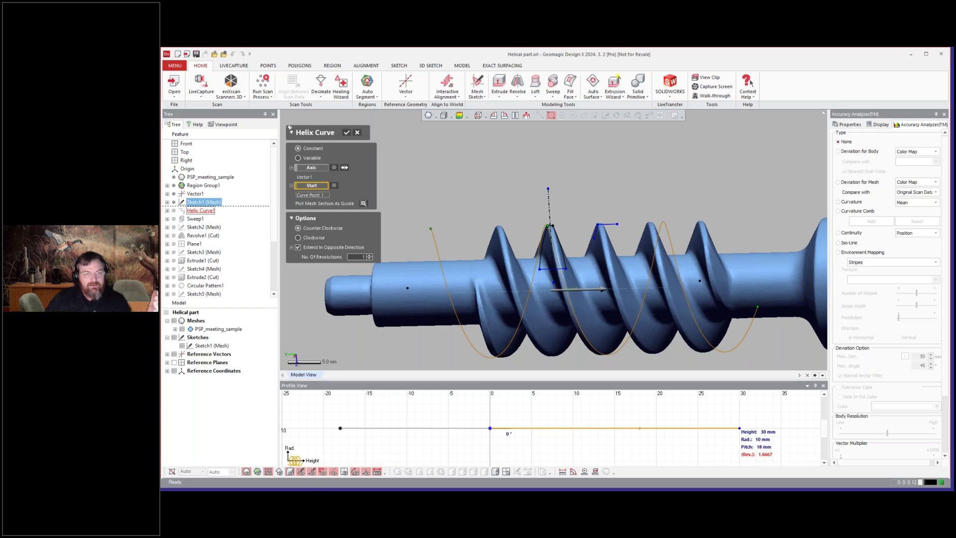
{"action": "left_click", "coordinate": [356, 133]}
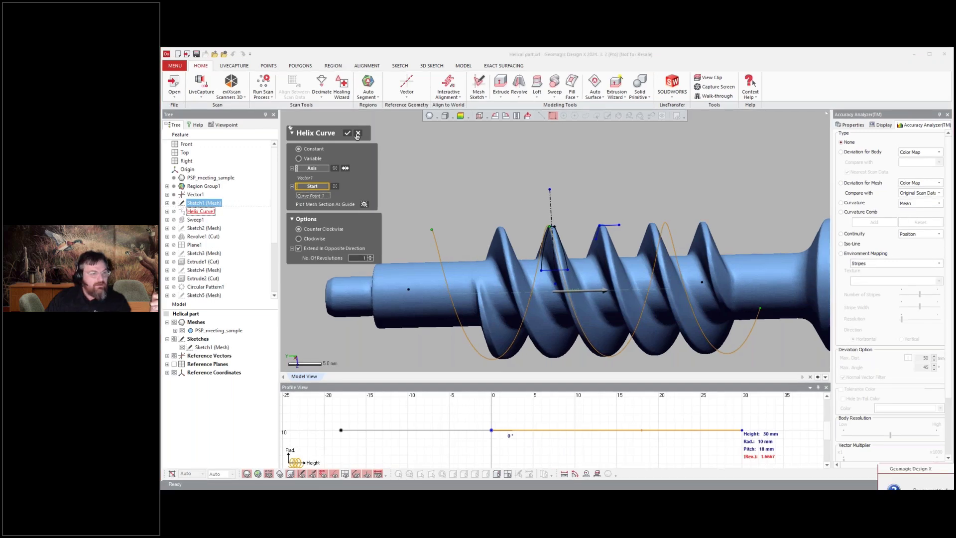
{"action": "key", "text": "Return"}
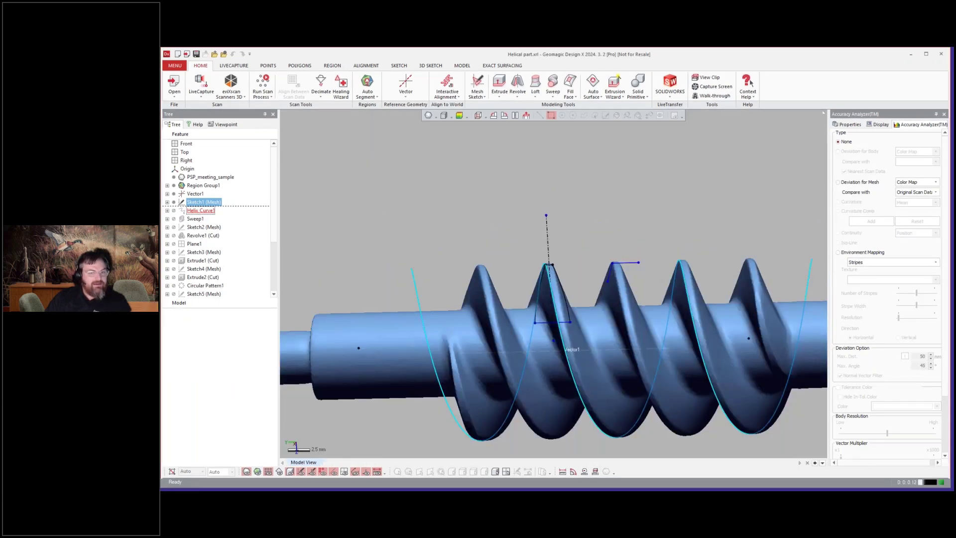
Roll the feature history forward through Helix Curve1 and Sweep1 and examine the swept thread body against the scan mesh
{"action": "left_click", "coordinate": [200, 221]}
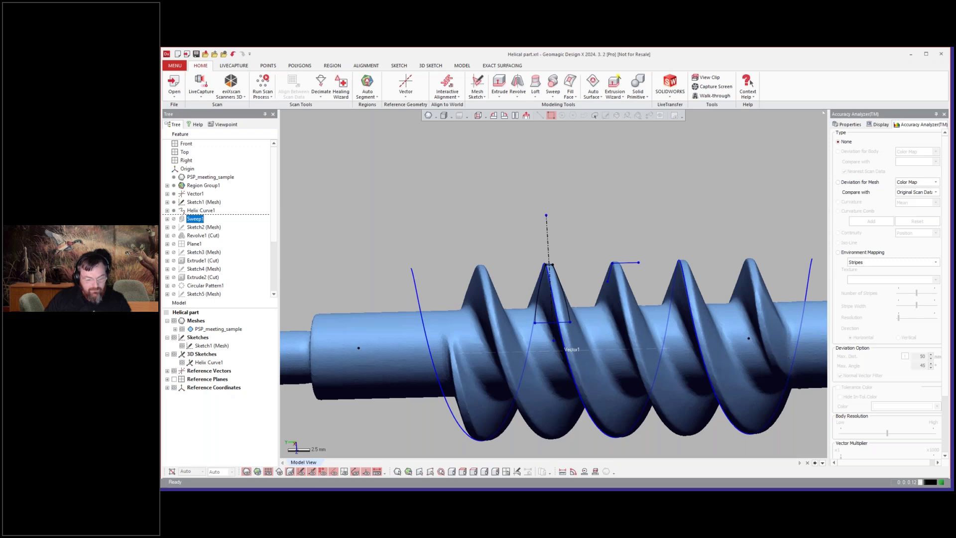
{"action": "right_click_drag", "start_coordinate": [547, 318], "coordinate": [538, 309]}
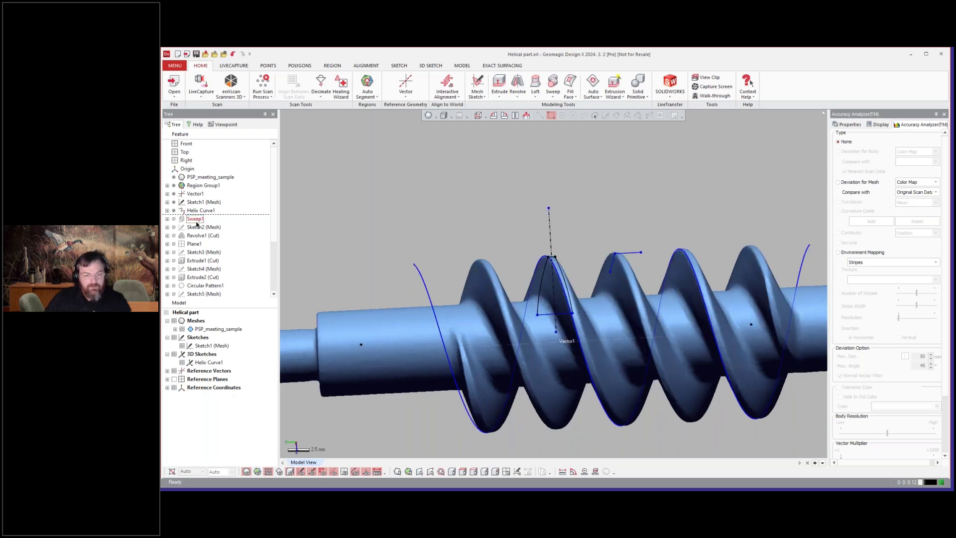
{"action": "left_click_drag", "start_coordinate": [196, 214], "coordinate": [196, 222]}
{"action": "right_click_drag", "start_coordinate": [388, 150], "coordinate": [465, 174]}
{"action": "key", "text": "ctrl+5"}
{"action": "right_click_drag", "start_coordinate": [572, 278], "coordinate": [600, 270]}
{"action": "scroll", "coordinate": [633, 286], "scroll_direction": "up", "scroll_amount": 3}
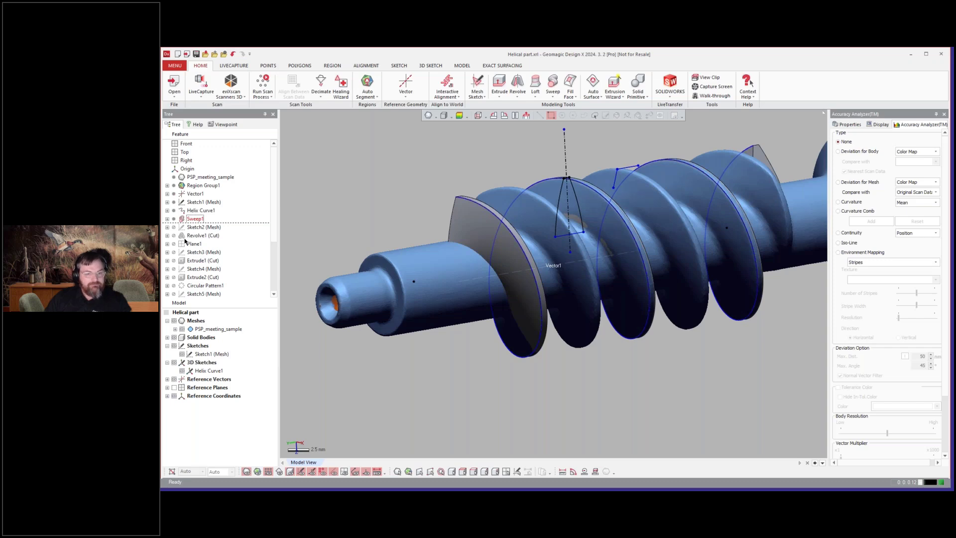
Roll the history forward through Revolve1 (Cut) and examine its Sketch2 (Mesh) profiles at both ends of the thread
{"action": "left_click", "coordinate": [191, 236]}
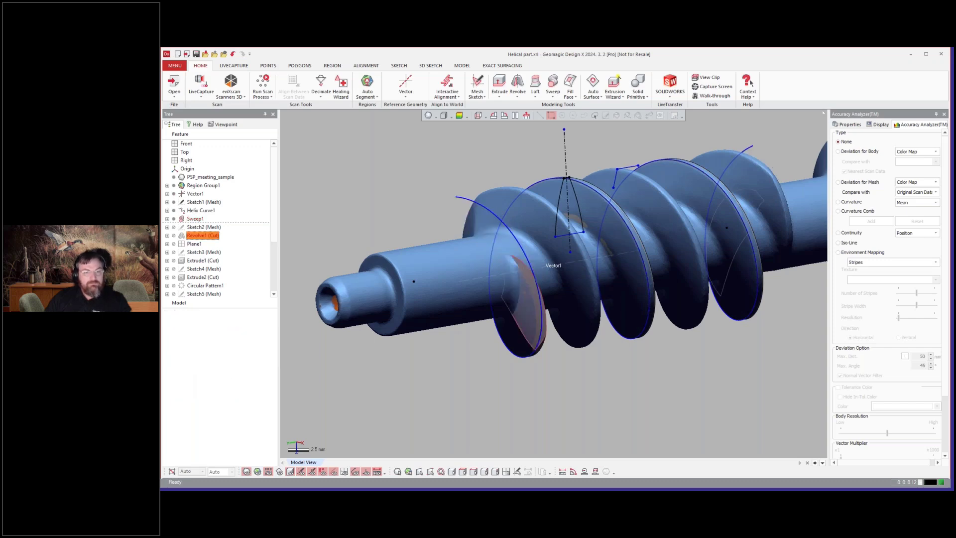
{"action": "right_click", "coordinate": [197, 227]}
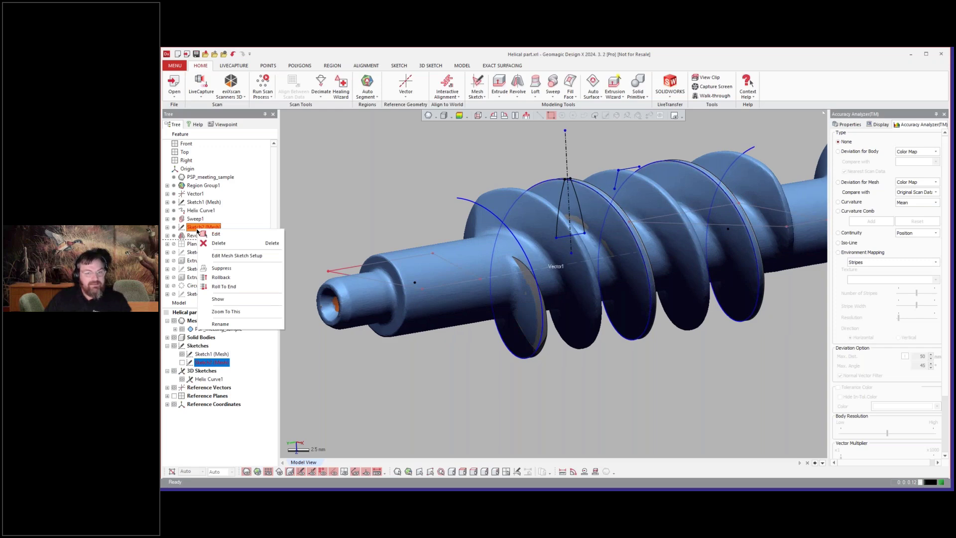
{"action": "left_click", "coordinate": [215, 234]}
{"action": "left_click", "coordinate": [801, 443]}
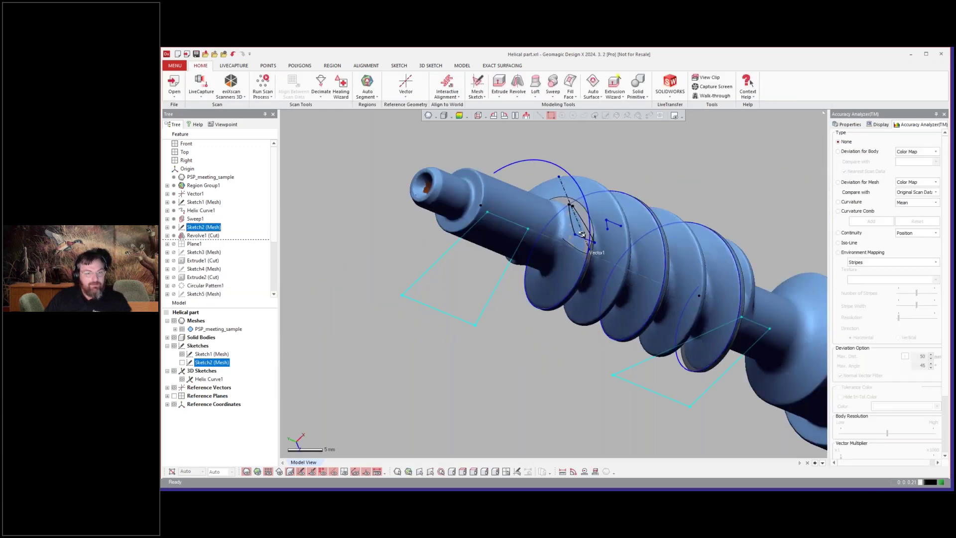
{"action": "mouse_move", "coordinate": [582, 234]}
{"action": "right_mouse_down"}
{"action": "mouse_move", "coordinate": [546, 230]}
{"action": "mouse_move", "coordinate": [730, 205]}
{"action": "mouse_move", "coordinate": [709, 119]}
{"action": "mouse_move", "coordinate": [672, 117]}
{"action": "right_mouse_up"}
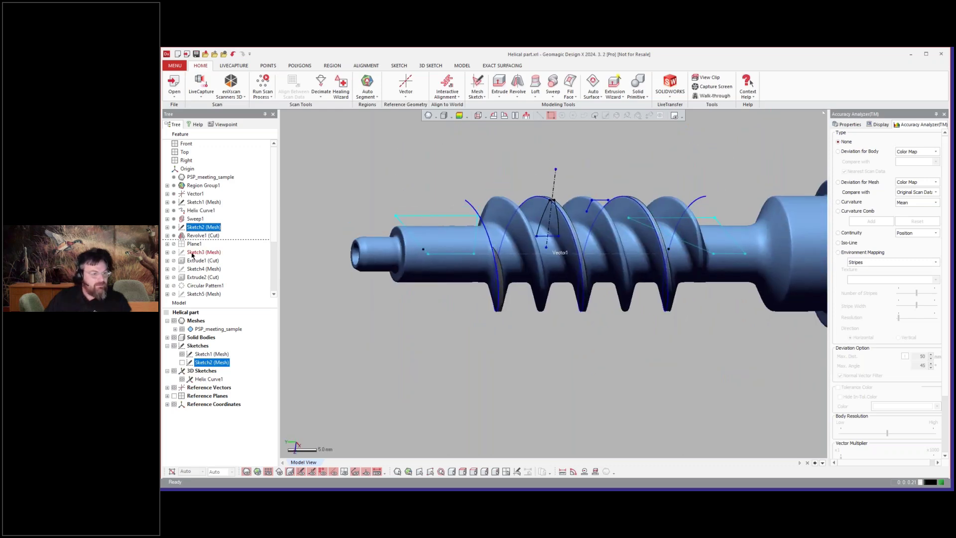
Roll the history forward through Extrude1 (Cut) and inspect the trimmed thread end with its Sketch3 (Mesh) profile
{"action": "left_click", "coordinate": [192, 253]}
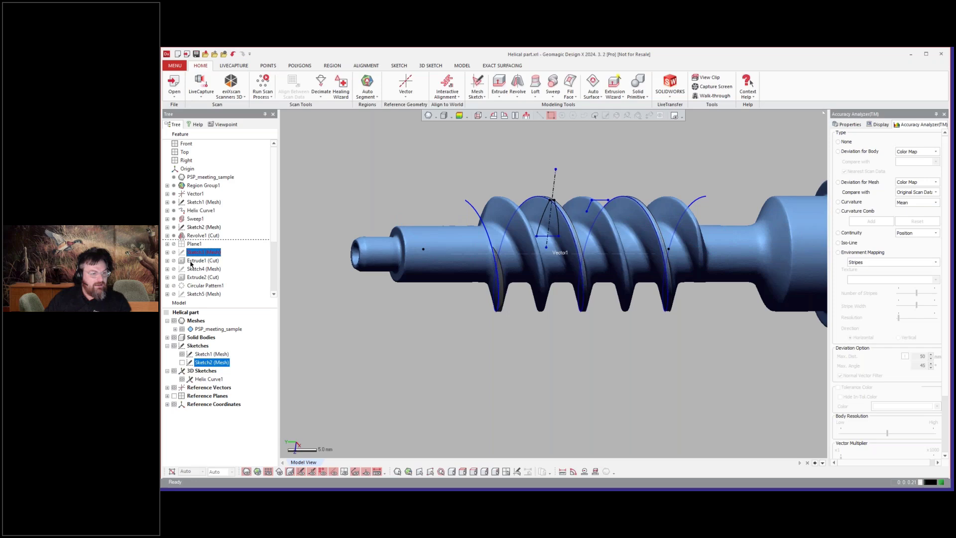
{"action": "double_click", "coordinate": [190, 261]}
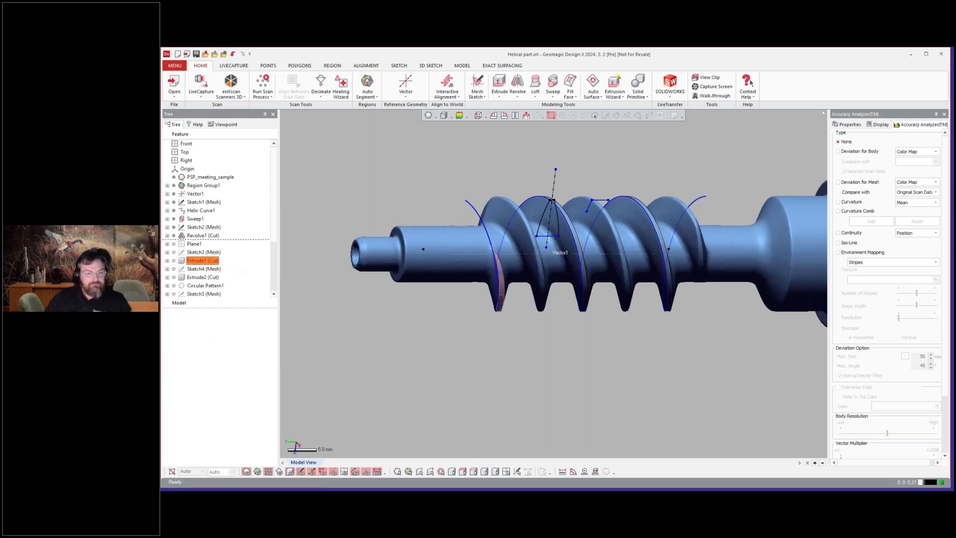
{"action": "right_click_drag", "start_coordinate": [536, 367], "coordinate": [461, 223]}
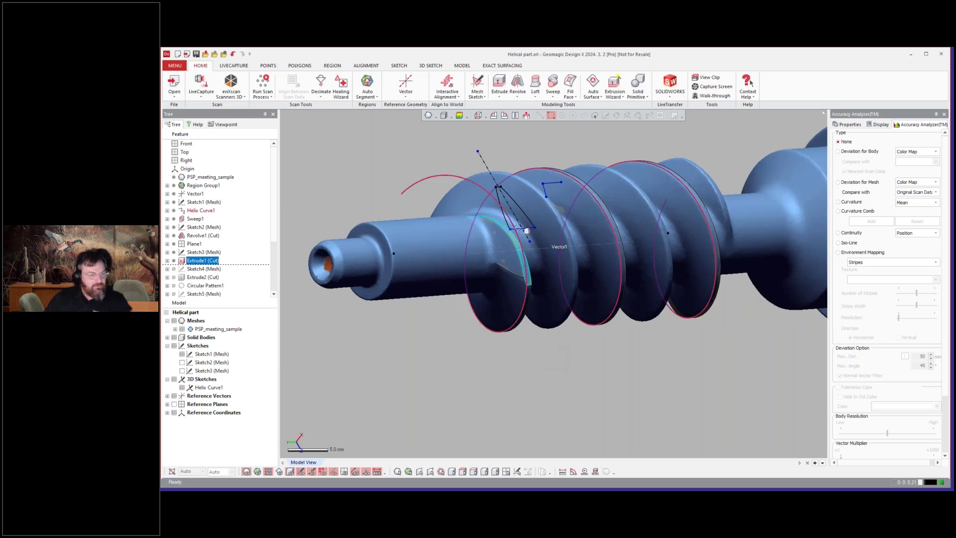
{"action": "left_click", "coordinate": [201, 252]}
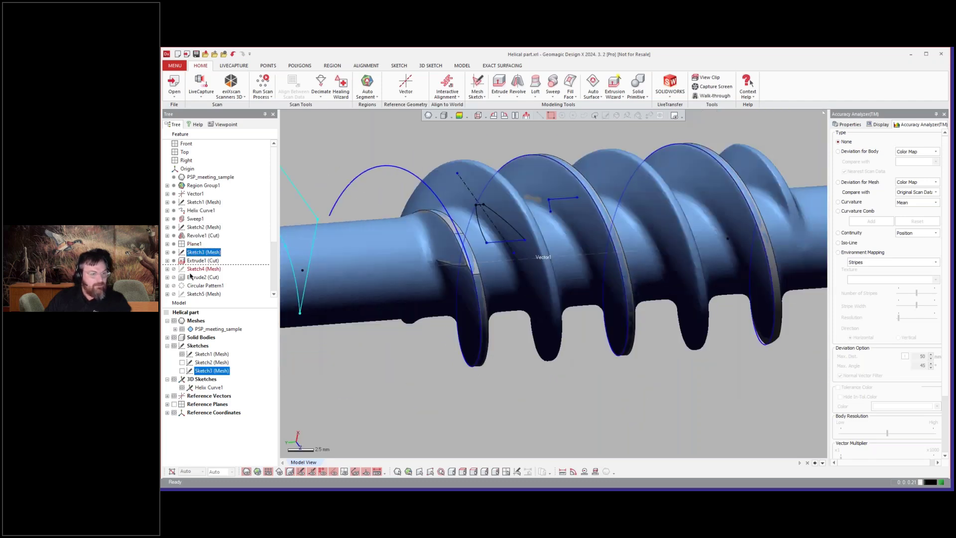
Roll the history forward through Sketch4 (Mesh) and Extrude2 (Cut), bringing the far thread end into view
{"action": "right_click", "coordinate": [191, 270]}
{"action": "left_click", "coordinate": [195, 290]}
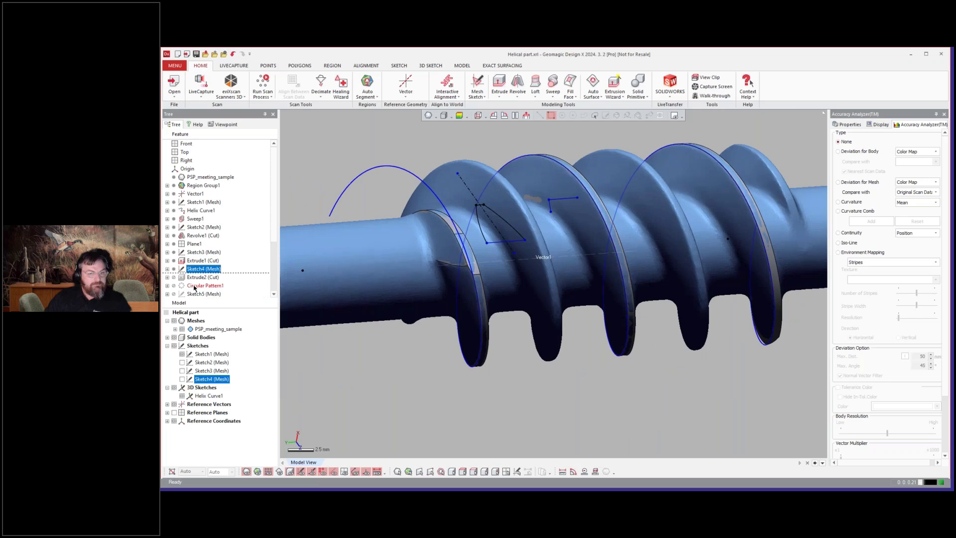
{"action": "right_click", "coordinate": [196, 276]}
{"action": "left_click", "coordinate": [200, 295]}
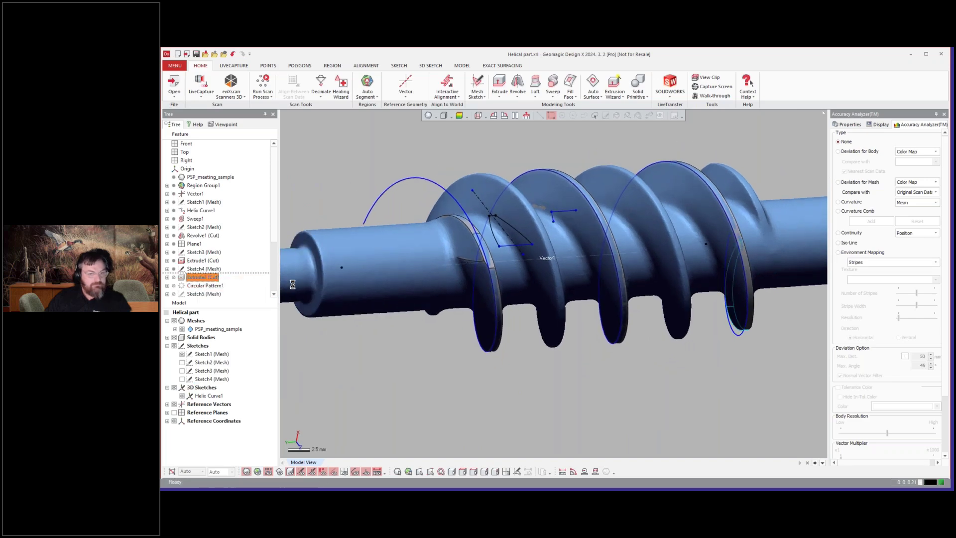
{"action": "scroll", "coordinate": [567, 323], "scroll_direction": "down", "scroll_amount": 4}
{"action": "right_click_drag", "start_coordinate": [591, 331], "coordinate": [715, 306]}
Roll the history forward through Circular Pattern1 and hide the scan mesh to show only the thread bodies
{"action": "double_click", "coordinate": [196, 286]}
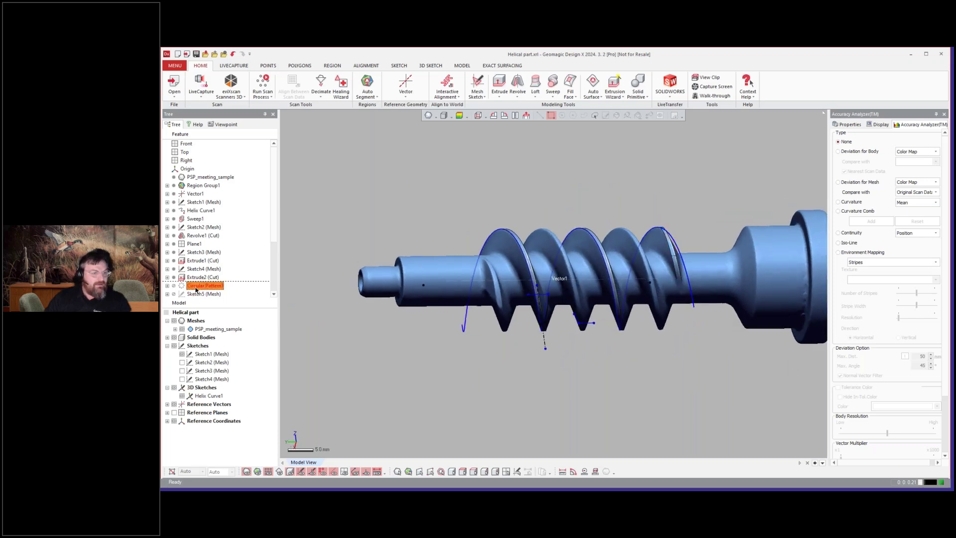
{"action": "right_click", "coordinate": [195, 287]}
{"action": "left_click", "coordinate": [209, 292]}
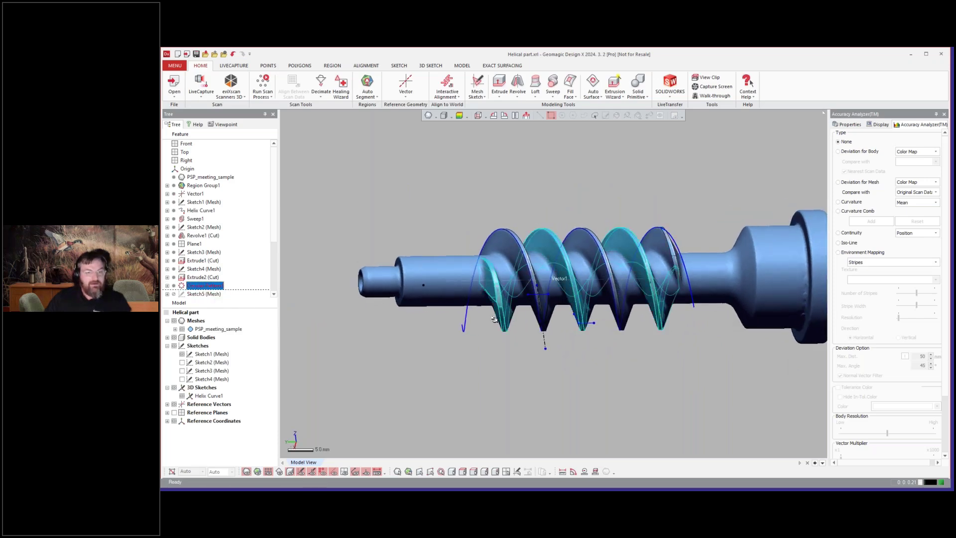
{"action": "right_click_drag", "start_coordinate": [432, 301], "coordinate": [521, 321]}
{"action": "key", "text": "ctrl+1"}
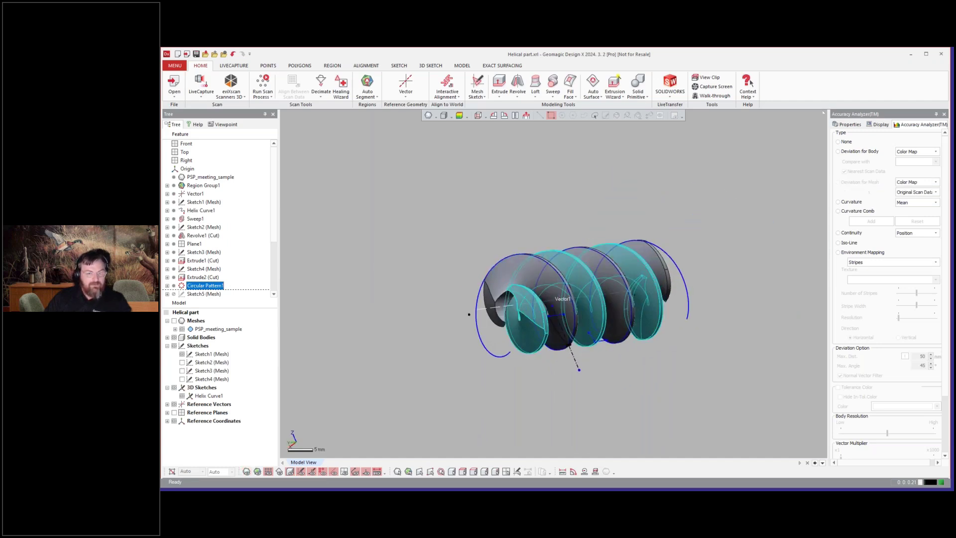
Examine the patterned thread bodies from the end and review Circular Pattern1's settings without changing them
{"action": "left_click", "coordinate": [642, 401]}
{"action": "right_click_drag", "start_coordinate": [642, 401], "coordinate": [634, 399]}
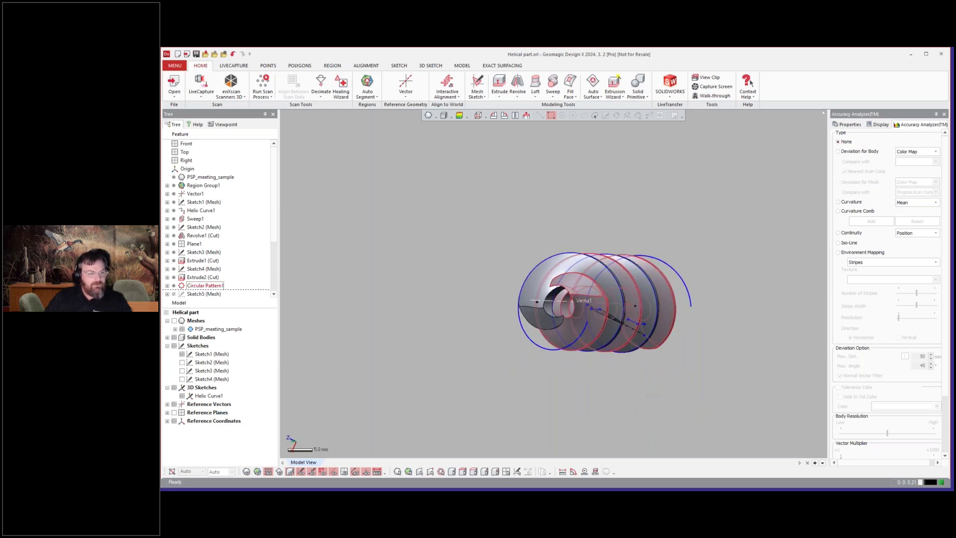
{"action": "double_click", "coordinate": [205, 285]}
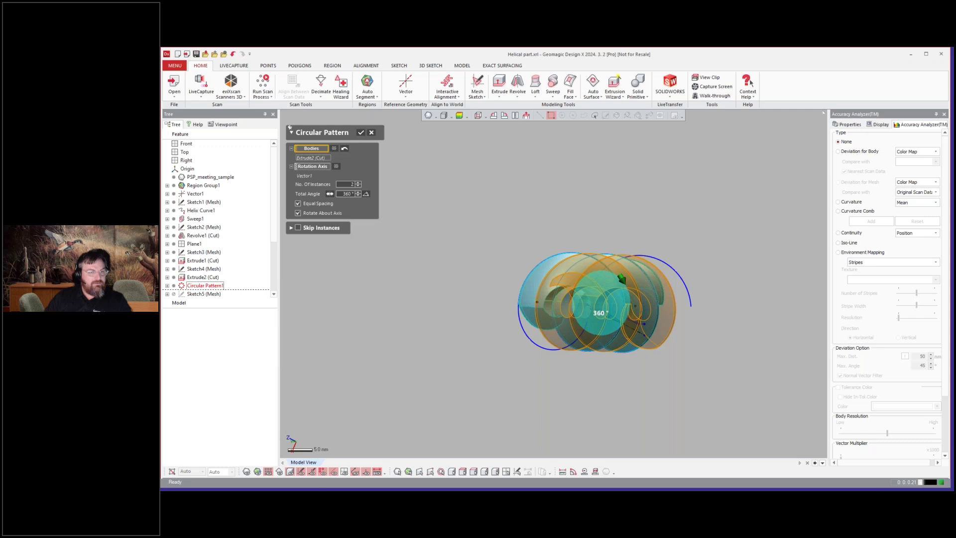
{"action": "left_click", "coordinate": [371, 132]}
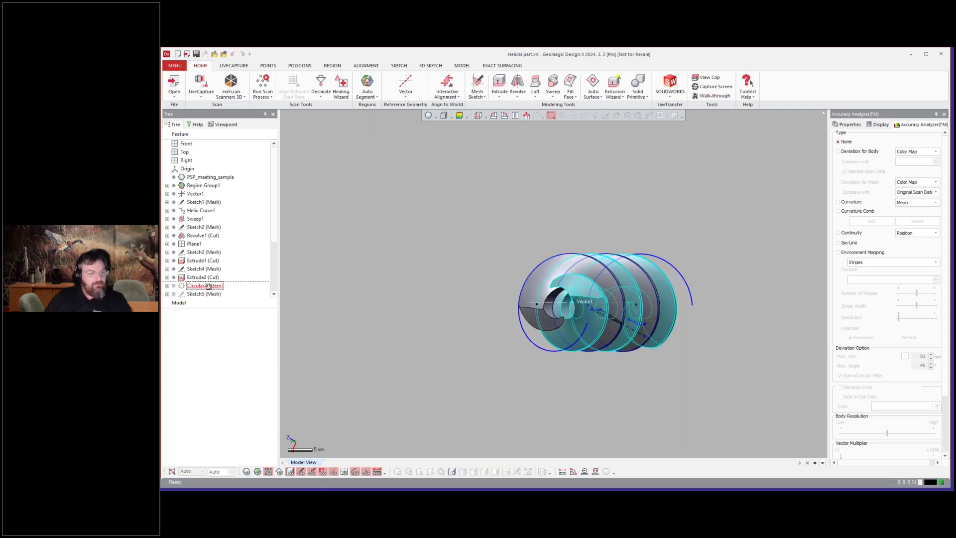
Roll the history forward through Sketch5 (Mesh) and Revolve2 (Merge) and bring the whole merged shaft into view
{"action": "left_click", "coordinate": [209, 253]}
{"action": "scroll", "coordinate": [210, 254], "scroll_direction": "down", "scroll_amount": 3}
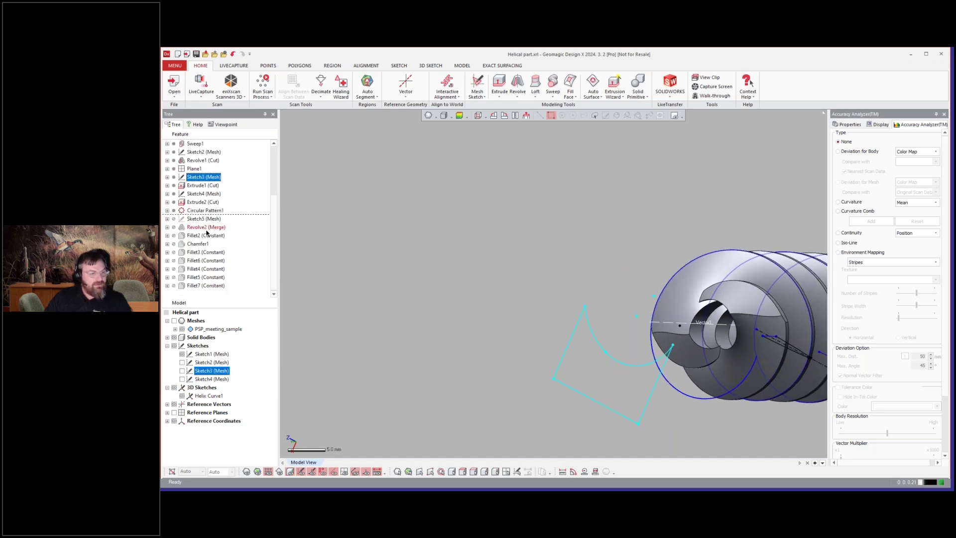
{"action": "left_click", "coordinate": [401, 246]}
{"action": "scroll", "coordinate": [401, 246], "scroll_direction": "down", "scroll_amount": 3}
{"action": "right_click_drag", "start_coordinate": [402, 246], "coordinate": [389, 249]}
{"action": "right_click", "coordinate": [217, 230]}
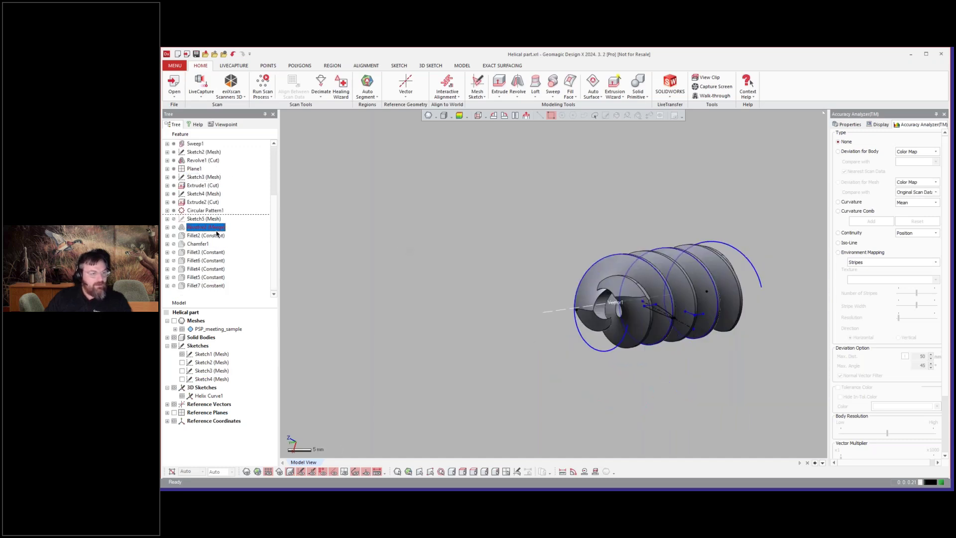
{"action": "left_click", "coordinate": [238, 235]}
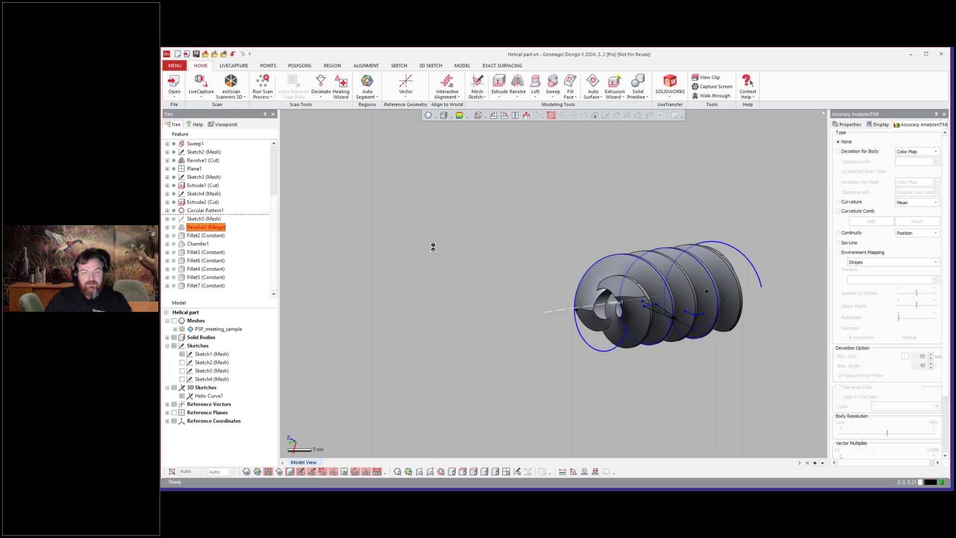
{"action": "scroll", "coordinate": [448, 244], "scroll_direction": "down", "scroll_amount": 2}
{"action": "right_click_drag", "start_coordinate": [453, 243], "coordinate": [332, 266]}
Roll the history forward through Fillet2, Chamfer1 and the remaining fillets up to Fillet7 (Constant)
{"action": "left_click", "coordinate": [210, 237]}
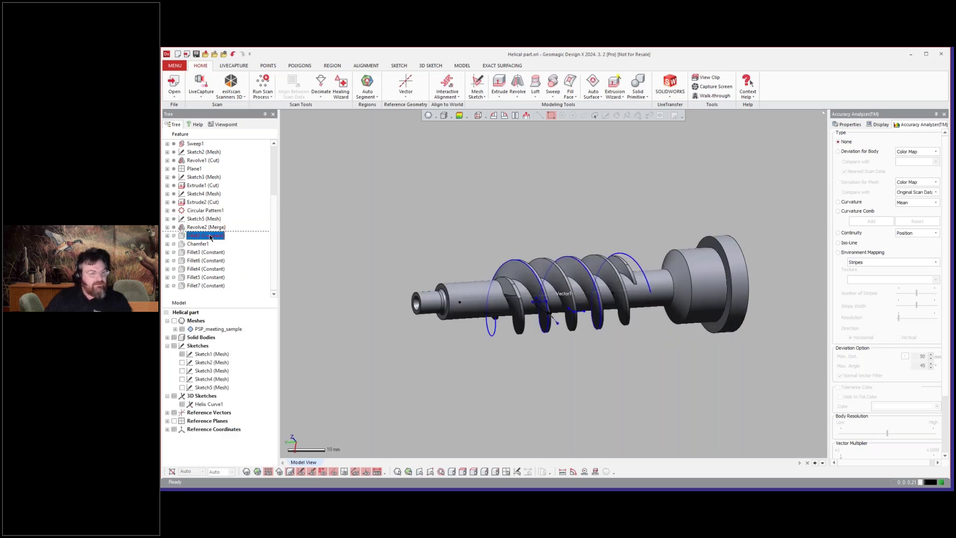
{"action": "right_click", "coordinate": [210, 235]}
{"action": "left_click", "coordinate": [227, 241]}
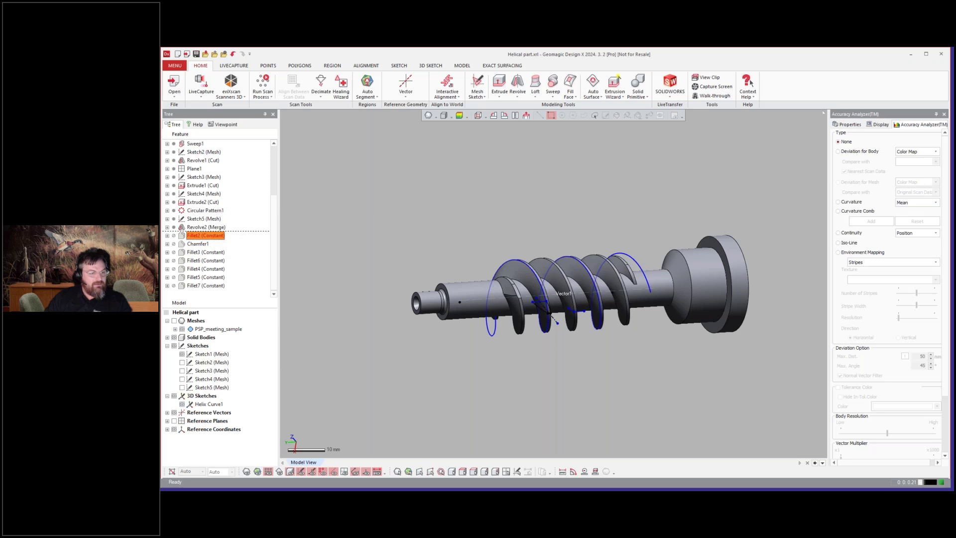
{"action": "left_click_drag", "start_coordinate": [214, 236], "coordinate": [226, 243]}
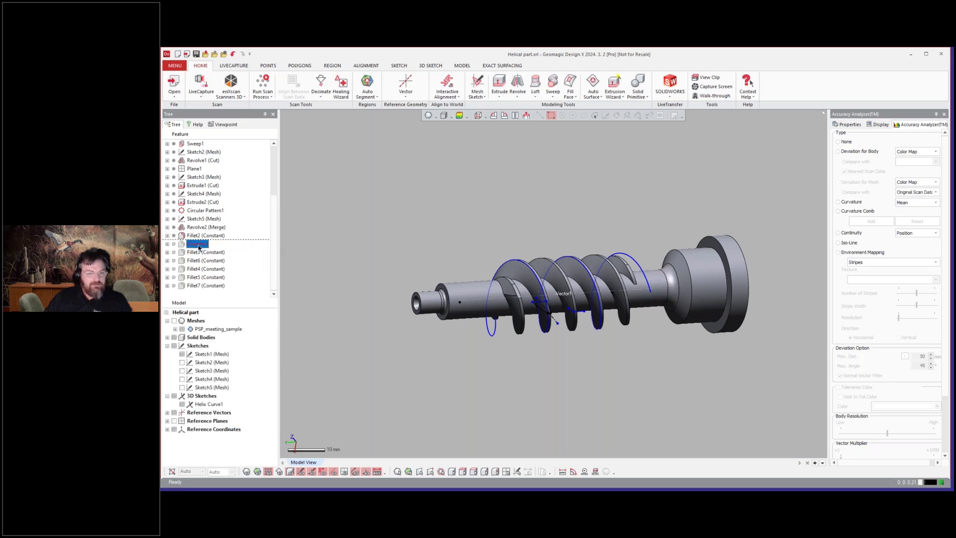
{"action": "right_click", "coordinate": [198, 285]}
{"action": "left_click", "coordinate": [219, 289]}
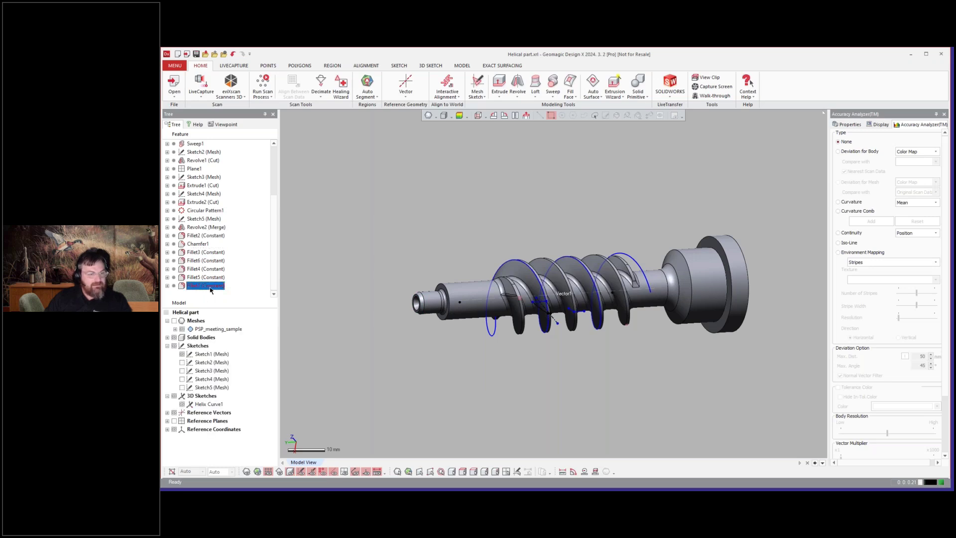
Clear the selection and turn the finished screw model upright to examine it
{"action": "left_click", "coordinate": [383, 234]}
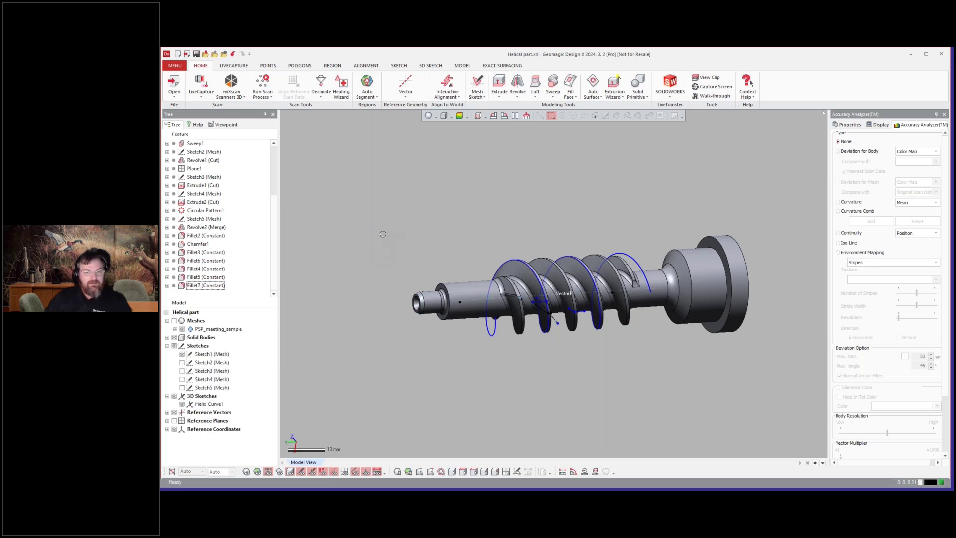
{"action": "right_click_drag", "start_coordinate": [383, 234], "coordinate": [652, 218]}
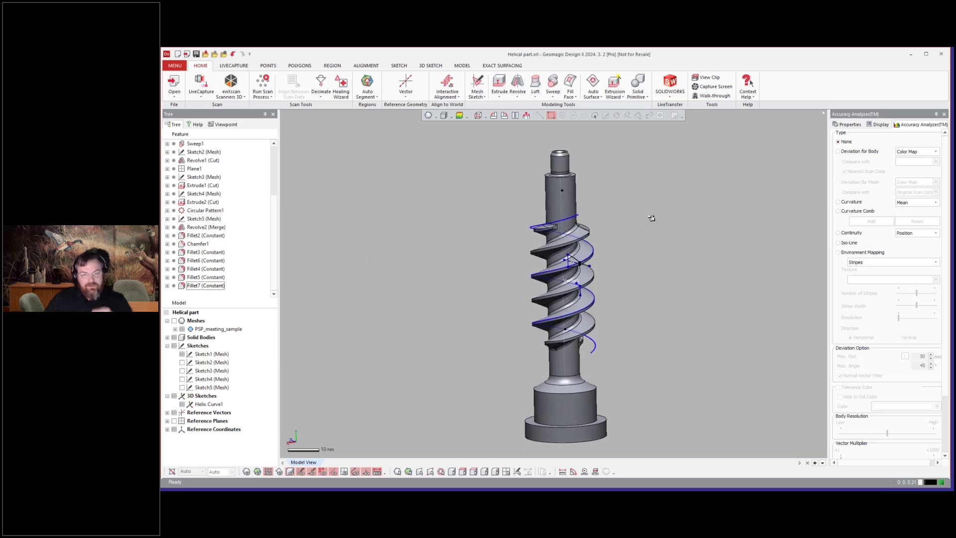
{"action": "right_click_drag", "start_coordinate": [692, 183], "coordinate": [722, 198]}
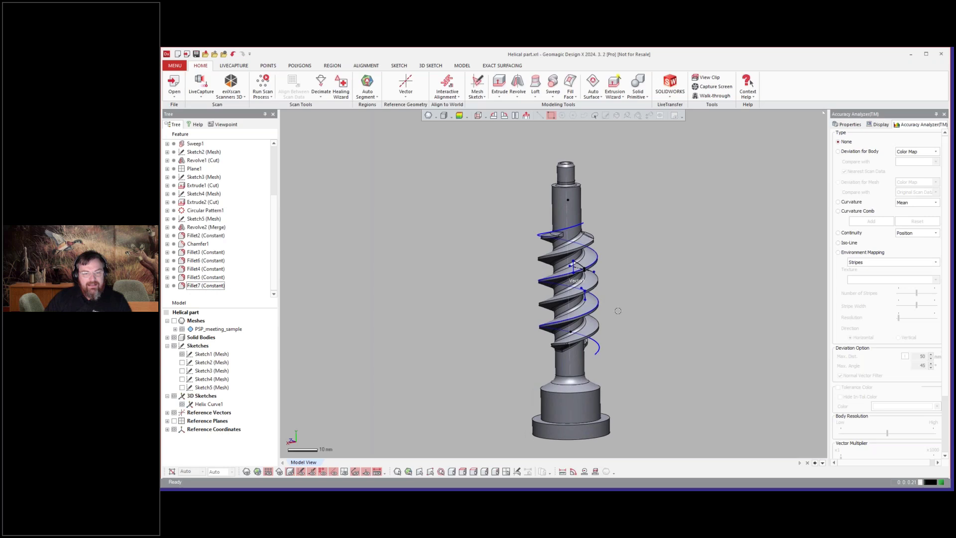